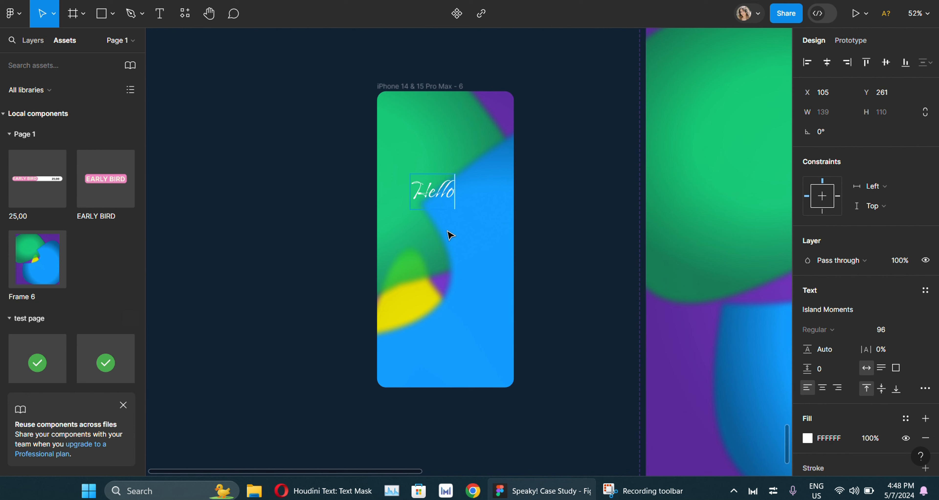
- Finish the "Hello!" text and move it up within the phone frame to about X 122, Y 161
key("Escape")
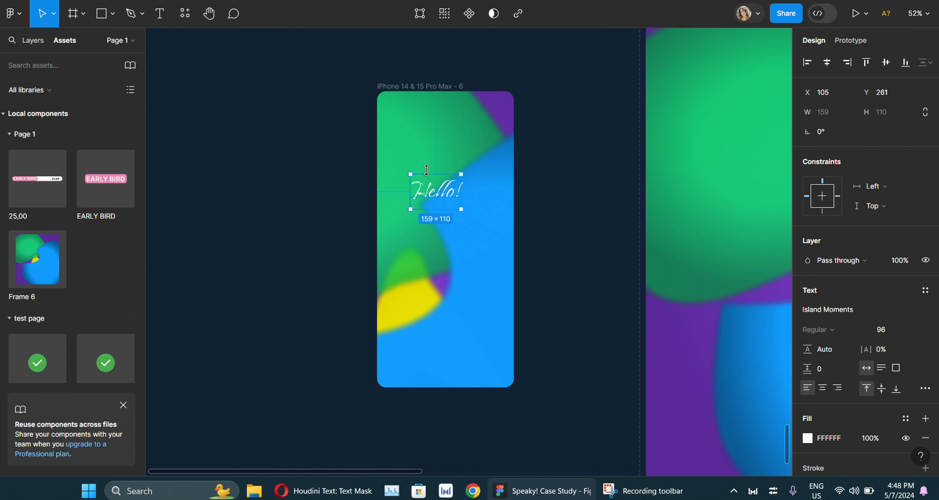
left_click_drag(433, 200, 438, 167)
left_click(530, 214)
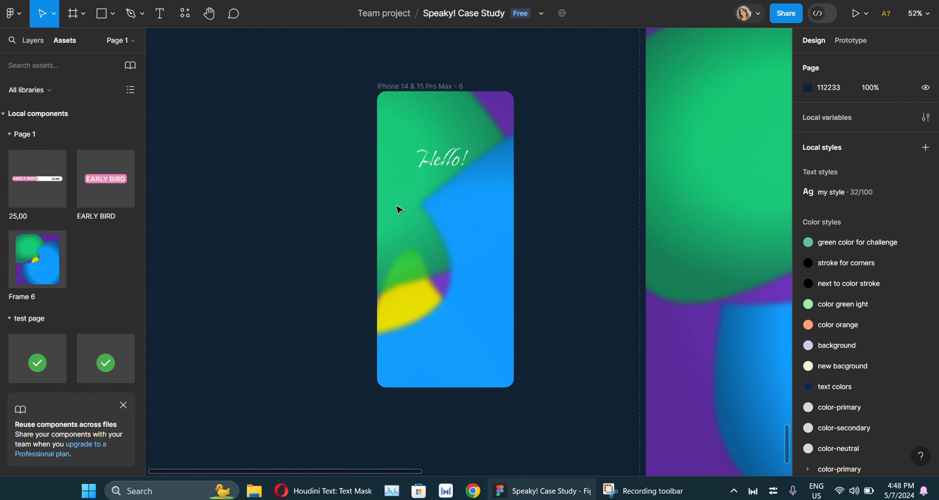
- Add the text "WELCOME BACK!" below "Hello!" in the phone frame, using font size 40
key("t")
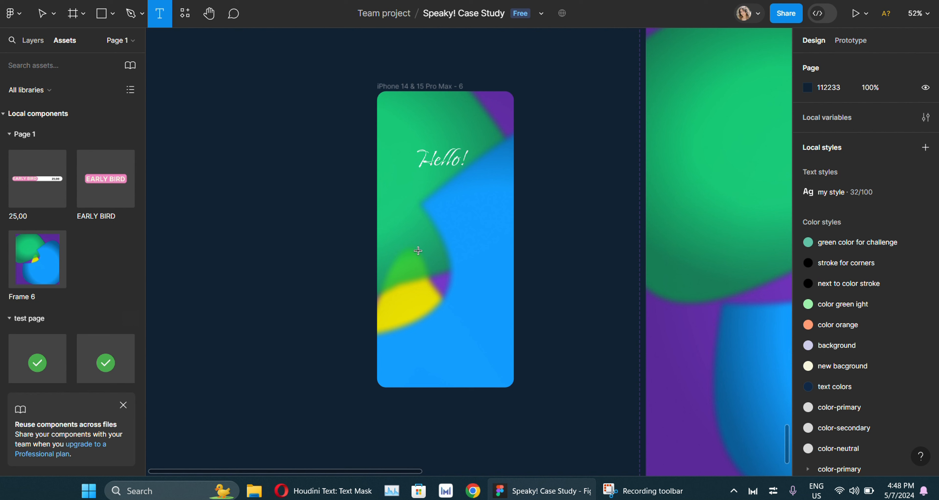
left_click(397, 203)
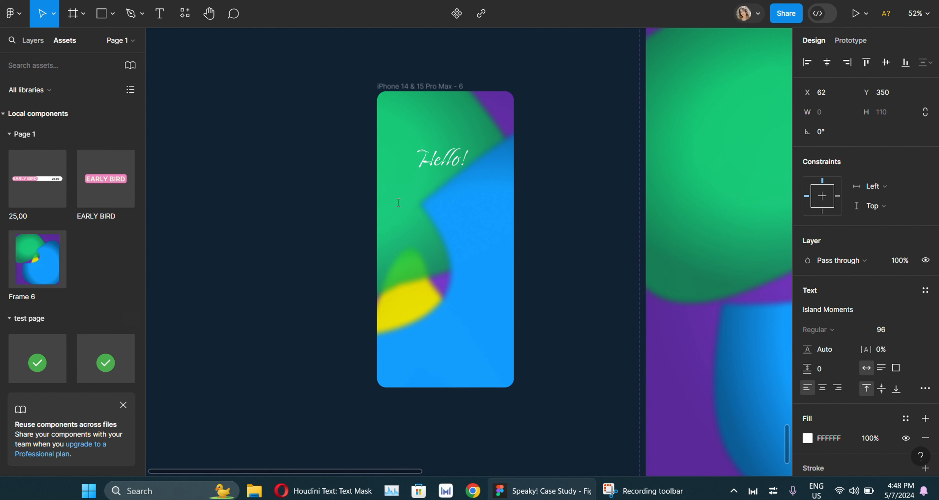
left_click(910, 330)
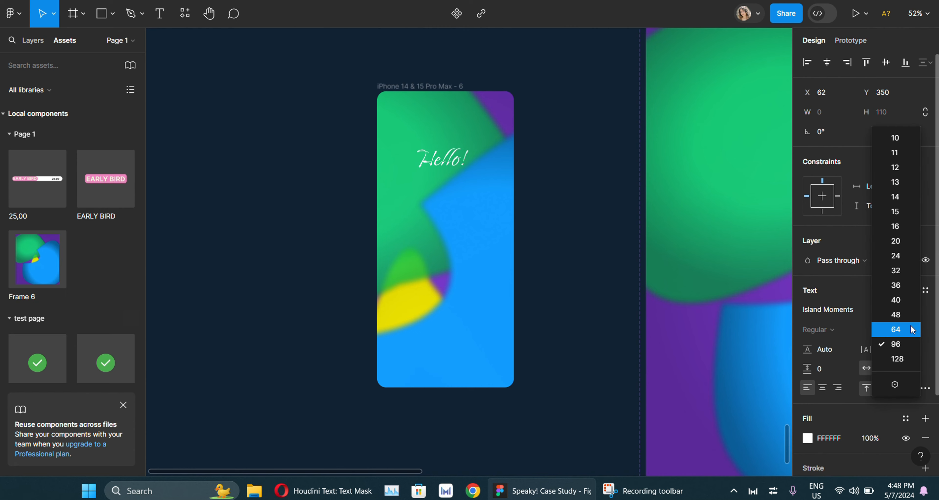
left_click(900, 293)
key("Escape")
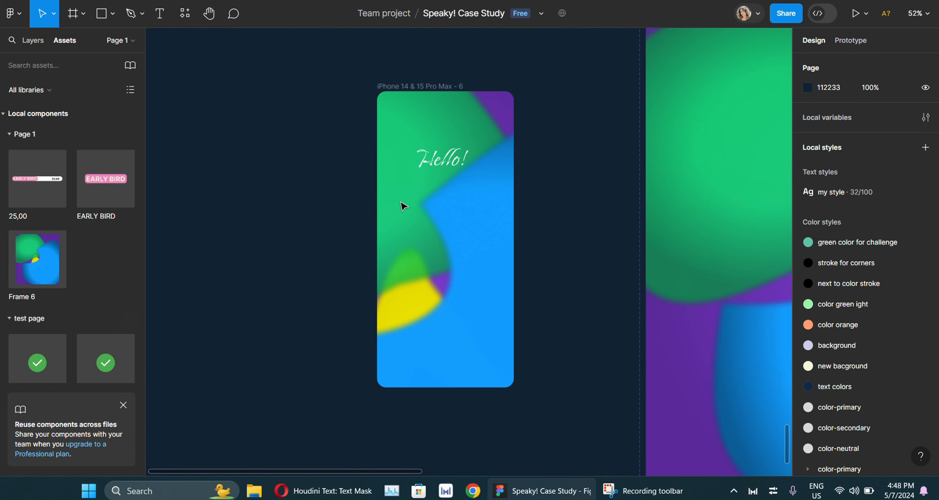
key("t")
left_click(391, 206)
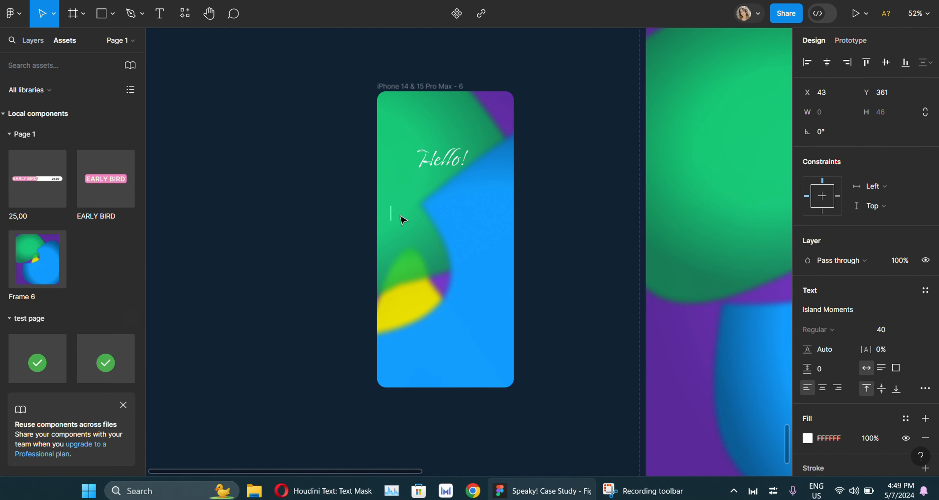
type("welcome toack")
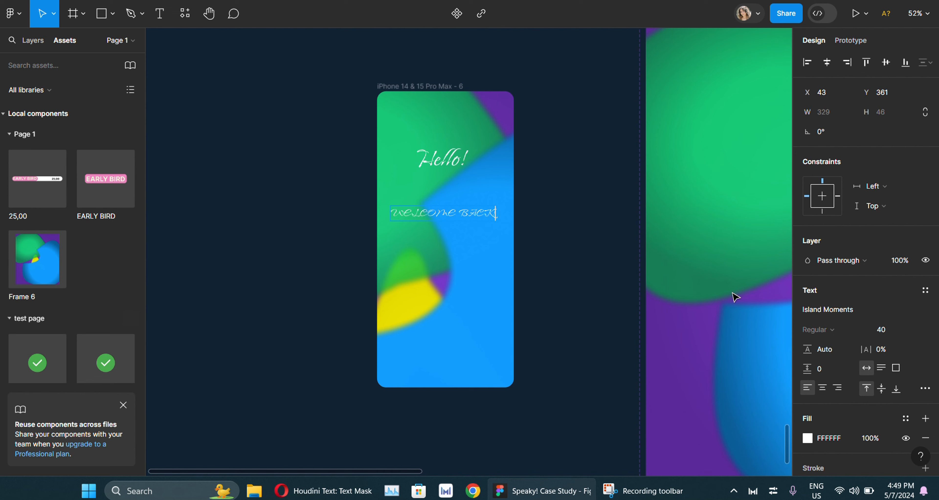
key("Escape")
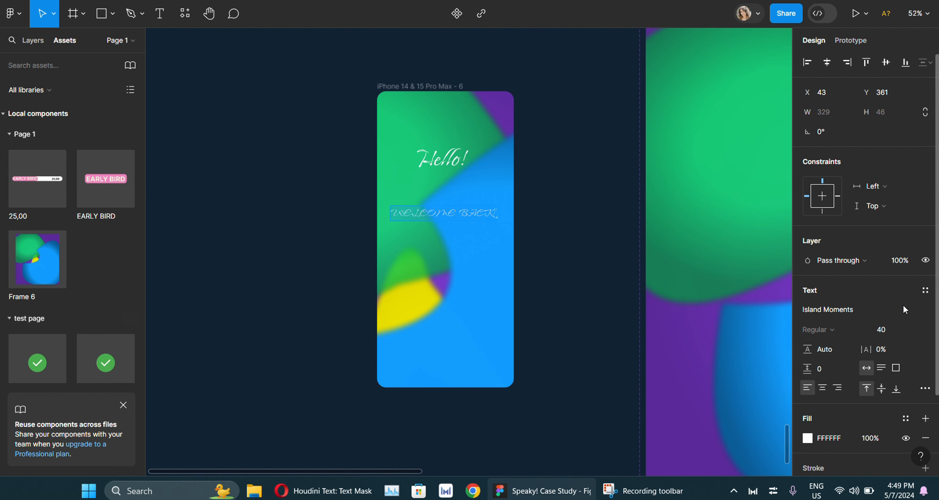
- Try font size 64 on the "WELCOME BACK!" text and shift it up and to the left
left_click(914, 330)
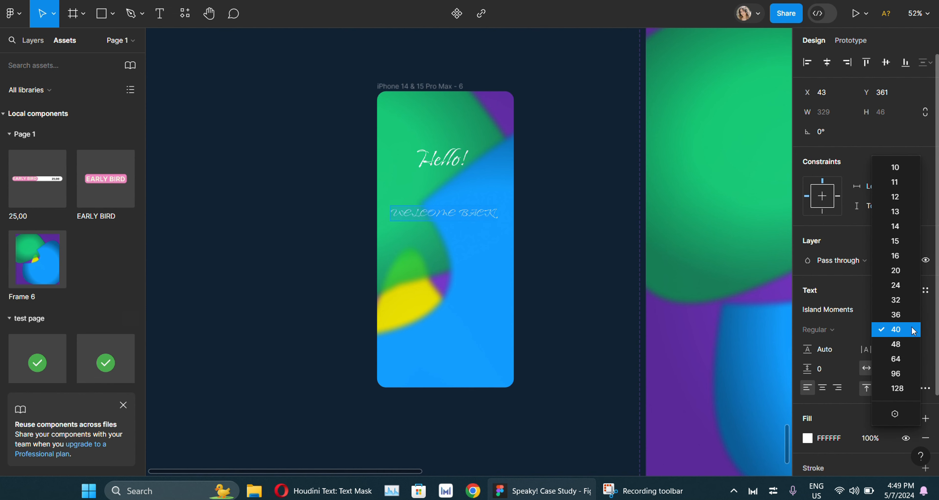
left_click(902, 360)
left_click(431, 216)
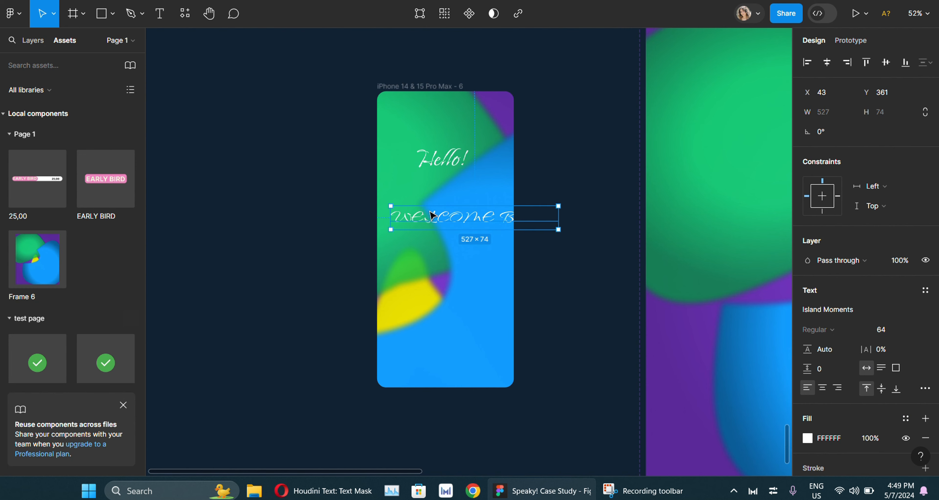
left_click_drag(450, 222, 432, 208)
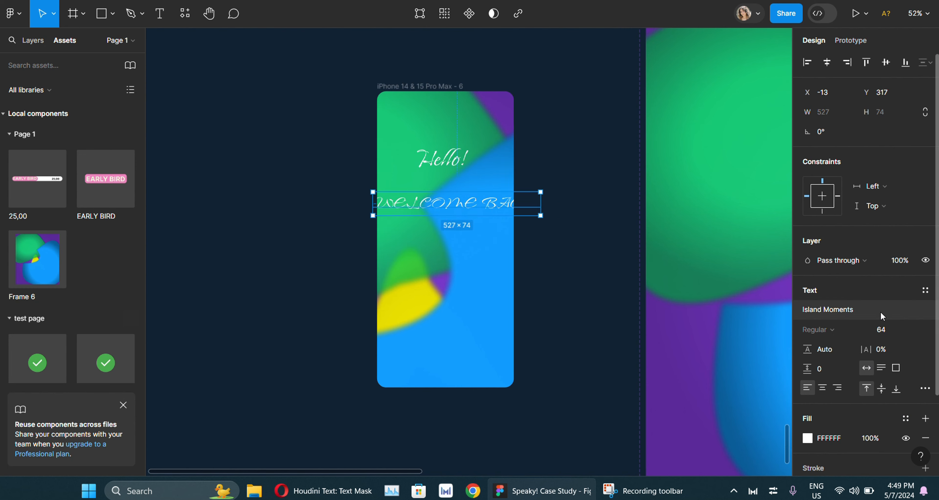
- Set the "WELCOME BACK!" font size to 48 and place it just below "Hello!" at about X 4, Y 294
left_click(913, 330)
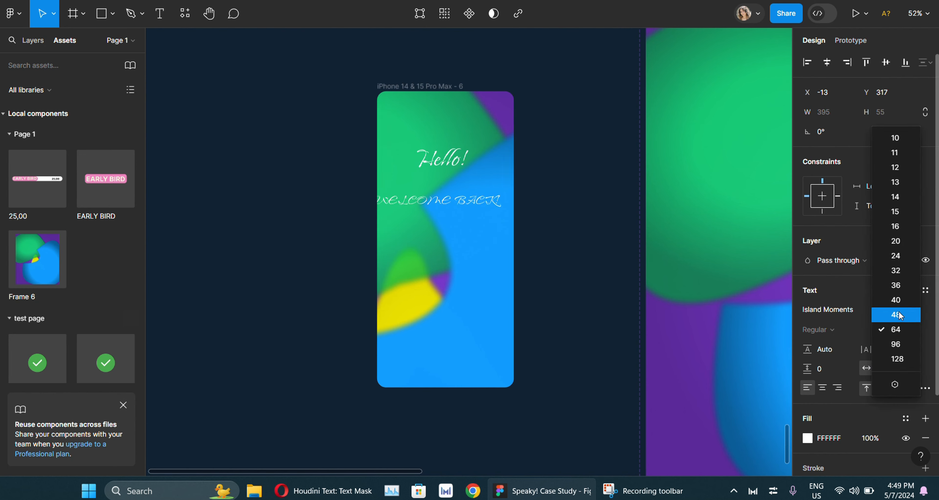
left_click(896, 314)
left_click_drag(463, 204, 470, 196)
left_click(561, 204)
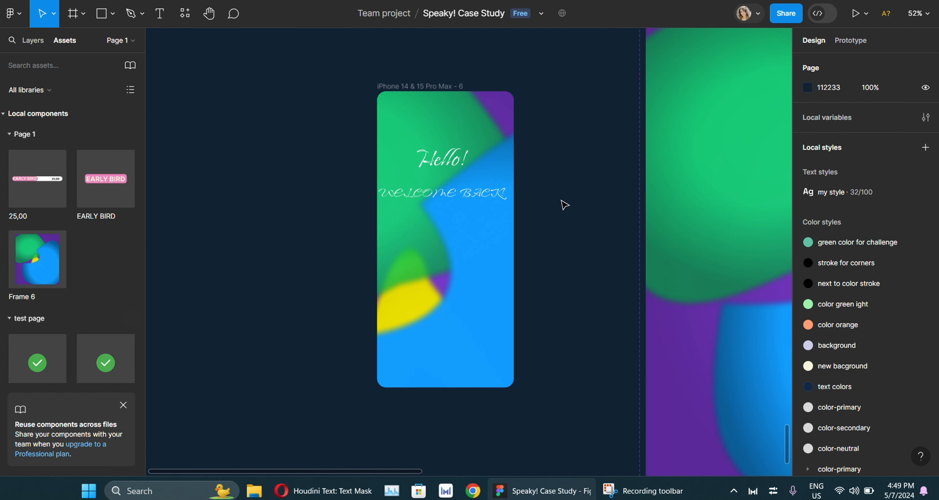
- Draw a rectangle of about 244 × 96 over "Hello!" and a second one across the frame's full width over "WELCOME BACK!"
key("r")
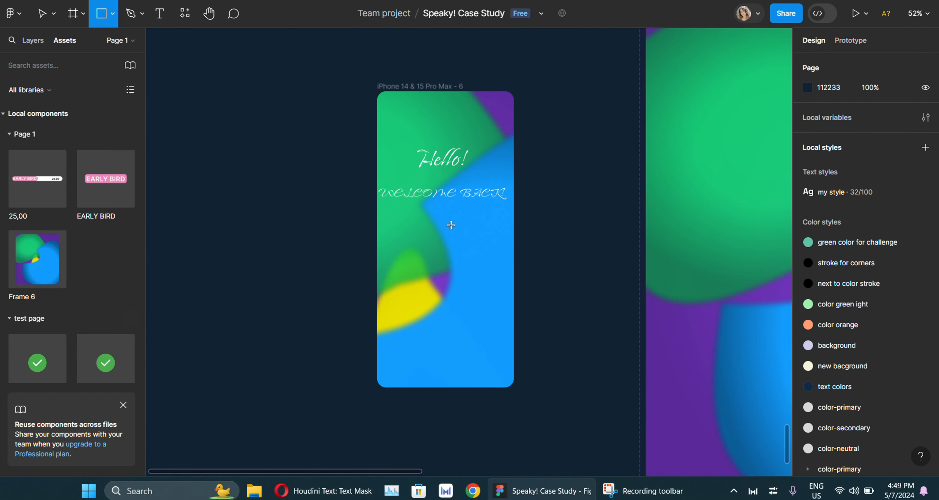
left_click_drag(406, 141, 482, 171)
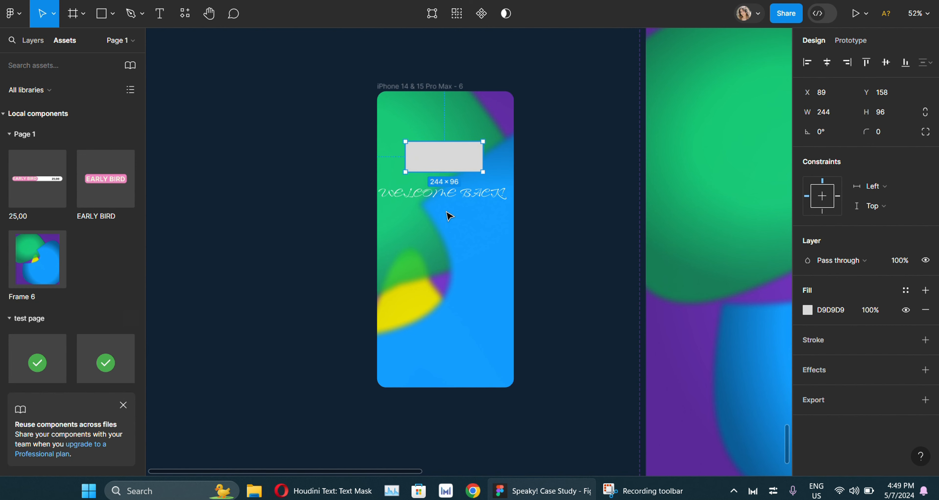
key("Escape")
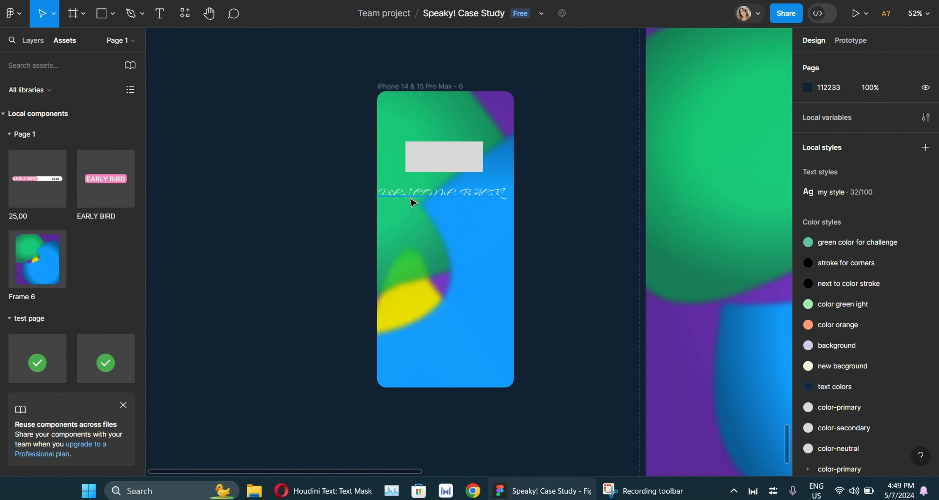
key("r")
left_click_drag(380, 182, 514, 207)
left_click(538, 204)
- Reorder the layers so Rectangle 2 sits directly beneath the "Hello!" text and Rectangle 3 directly beneath "WELCOME BACK!"
left_click_drag(444, 150, 447, 159)
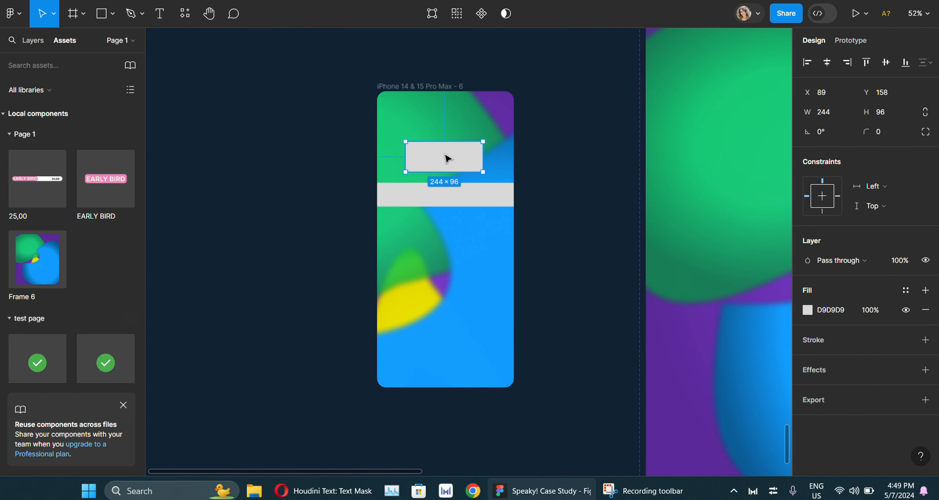
left_click(35, 42)
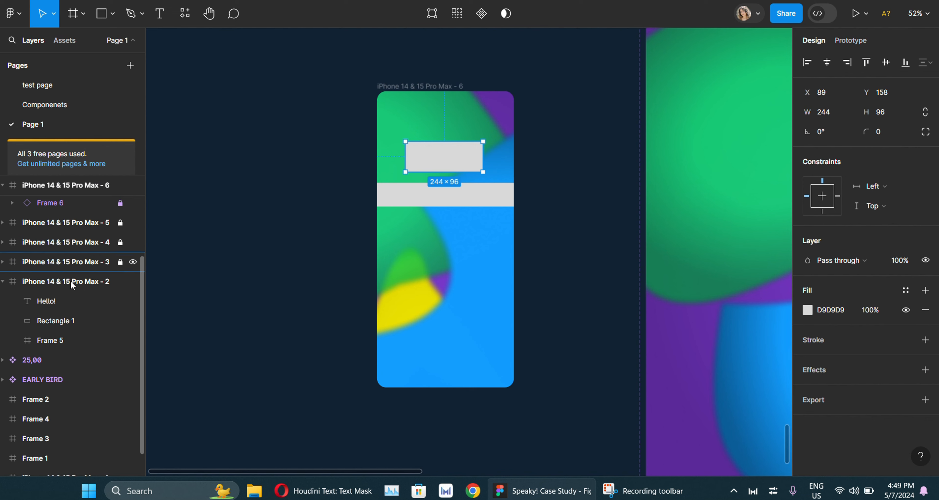
left_click(466, 162)
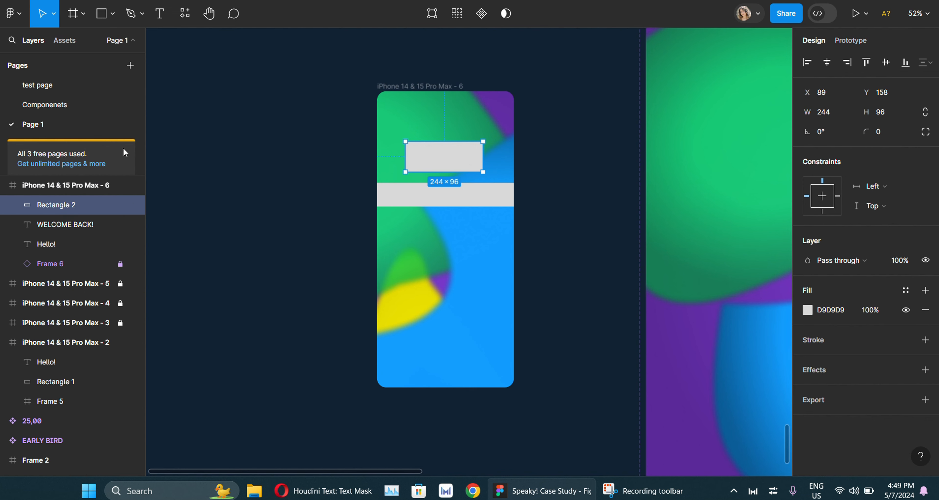
left_click_drag(47, 208, 46, 225)
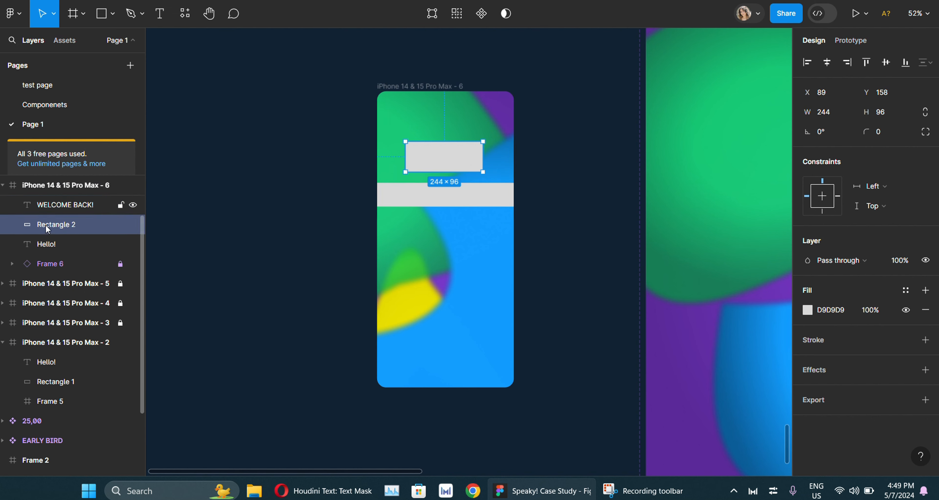
left_click(48, 206)
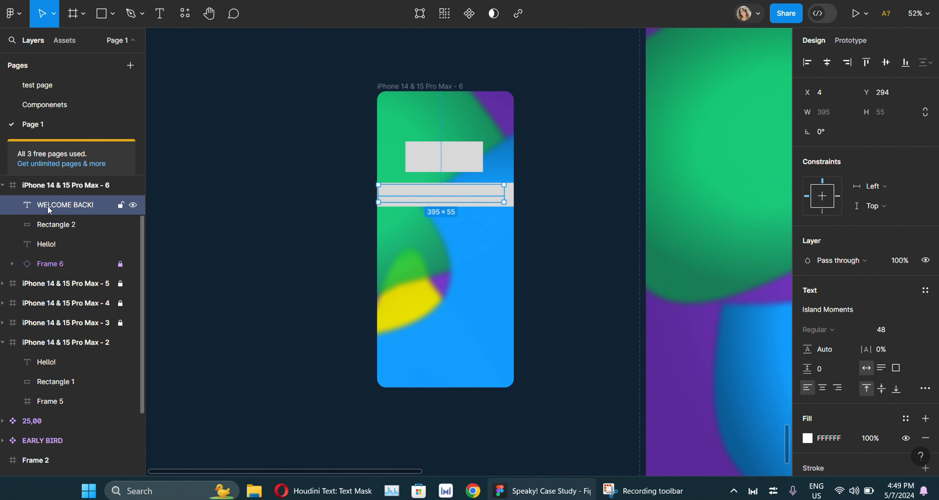
scroll(45, 219, "up", 2)
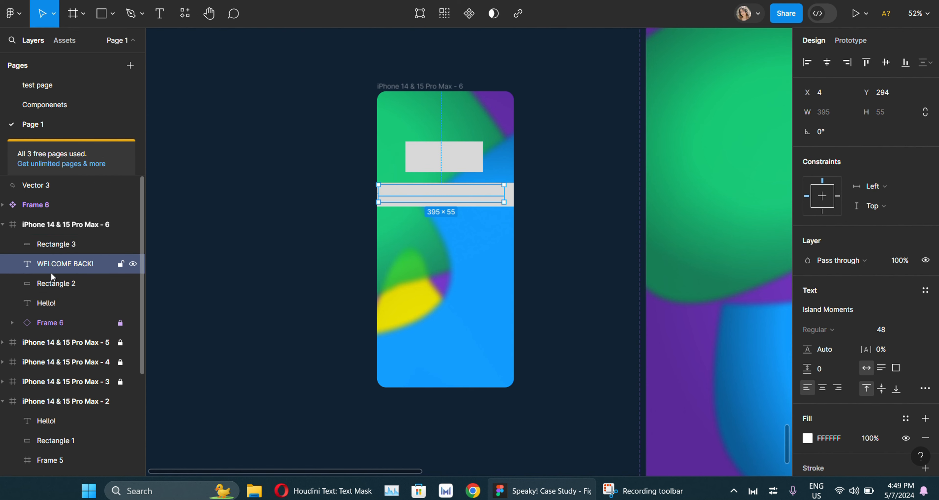
left_click_drag(51, 244, 49, 308)
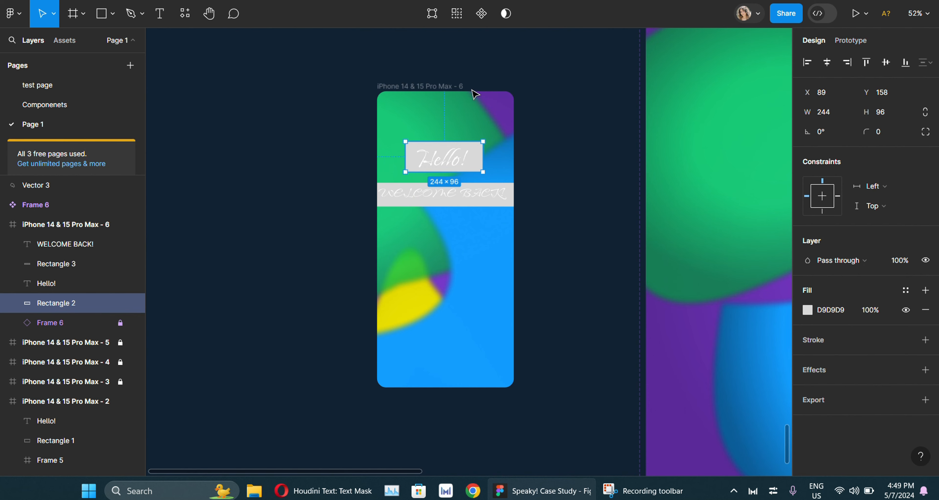
- Examine the two texts and their backing rectangles up close, checking each as a separate layer
scroll(476, 175, "up", 1)
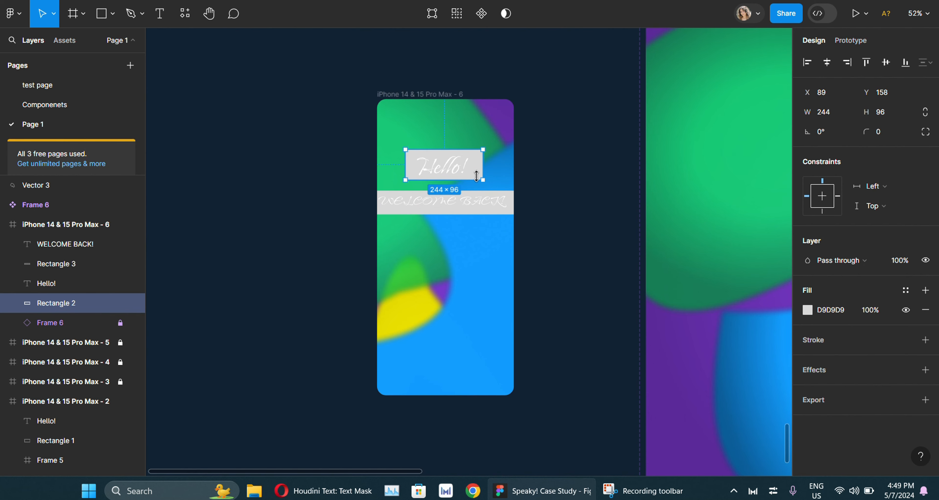
scroll(442, 163, "up", 2)
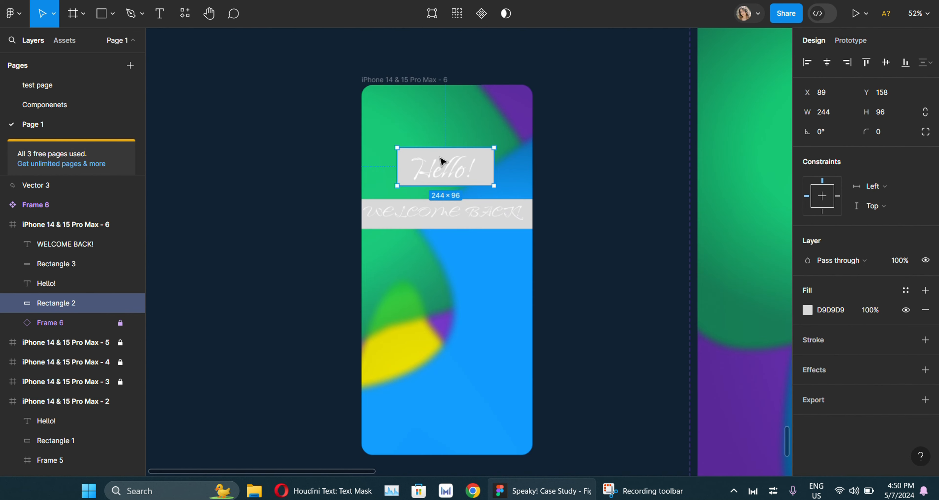
scroll(441, 161, "up", 3)
left_click(460, 168)
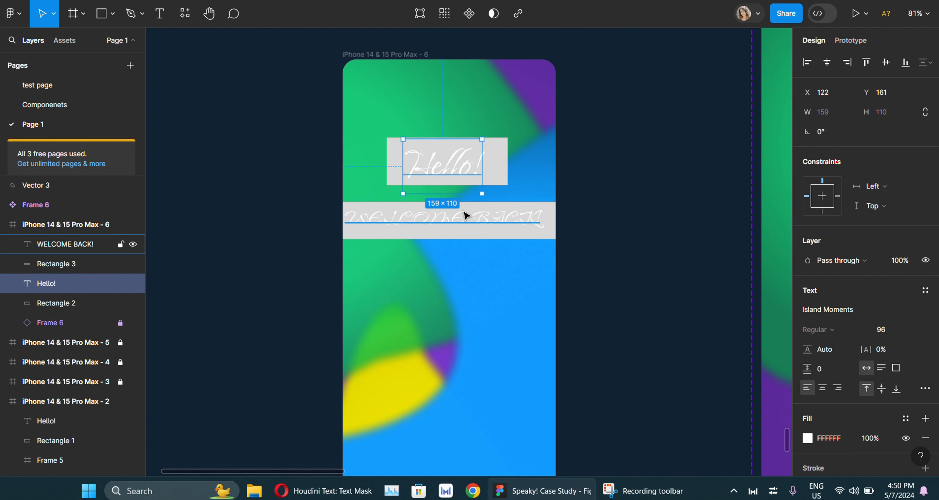
left_click(465, 215)
left_click(465, 170)
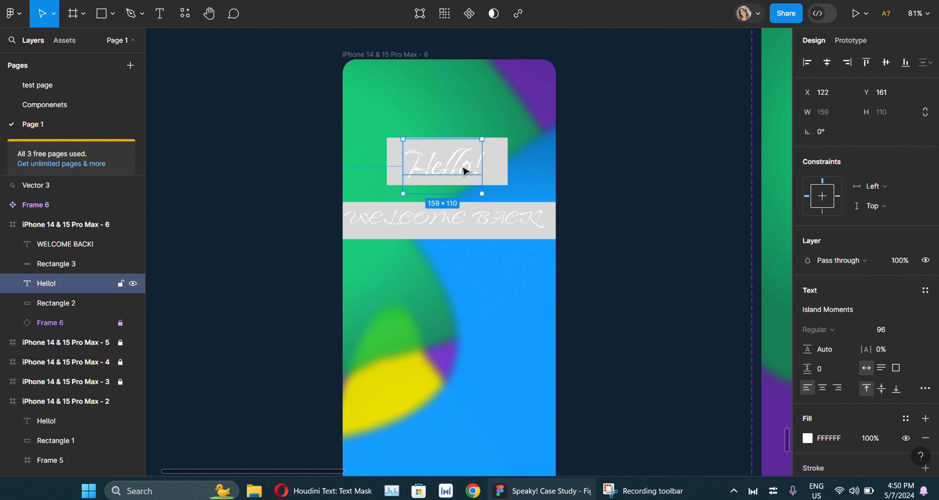
left_click(397, 150)
left_click(434, 173)
left_click(478, 208)
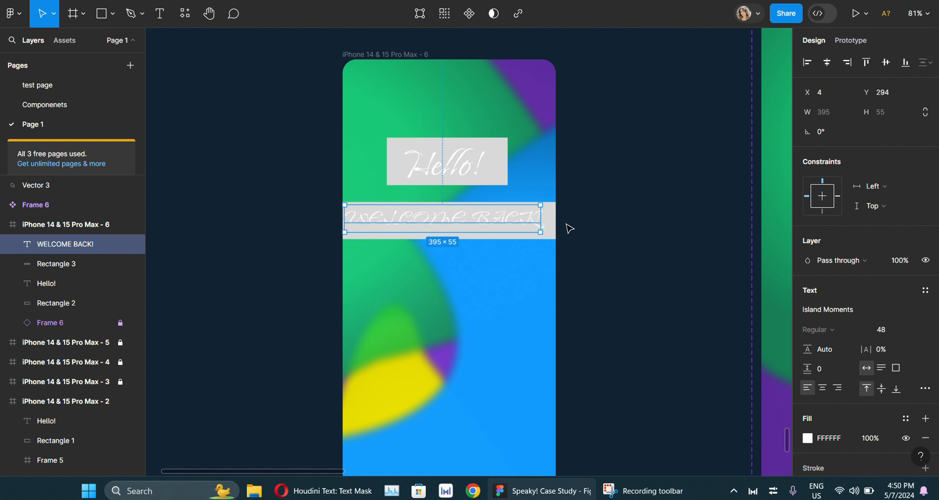
left_click(552, 227)
- Lock the main Frame 6 component above the iPhone 14 & 15 Pro Max - 6 frame in the layer order
left_click(397, 55)
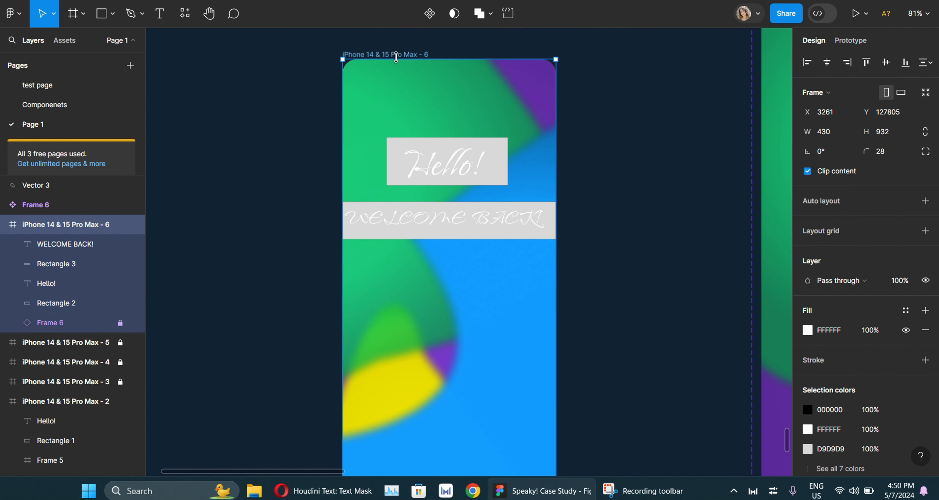
mouse_move(122, 228)
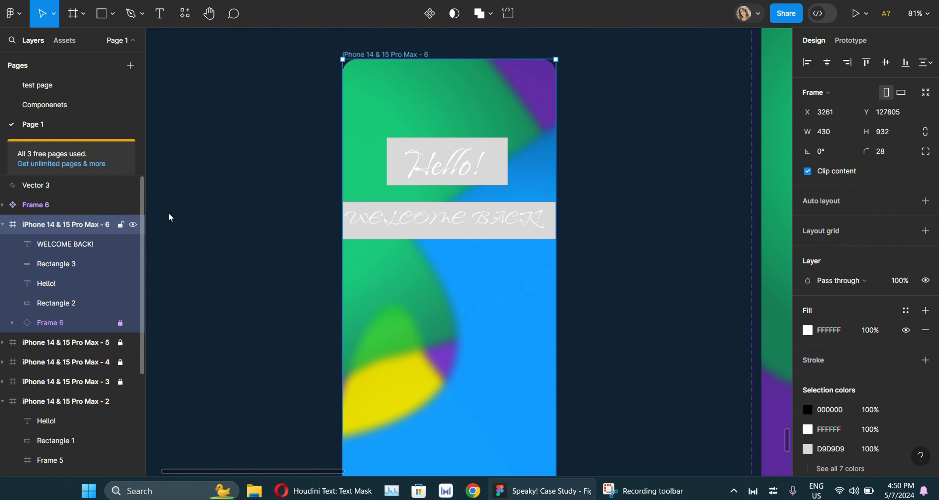
left_click(58, 204)
key("ctrl+shift+l")
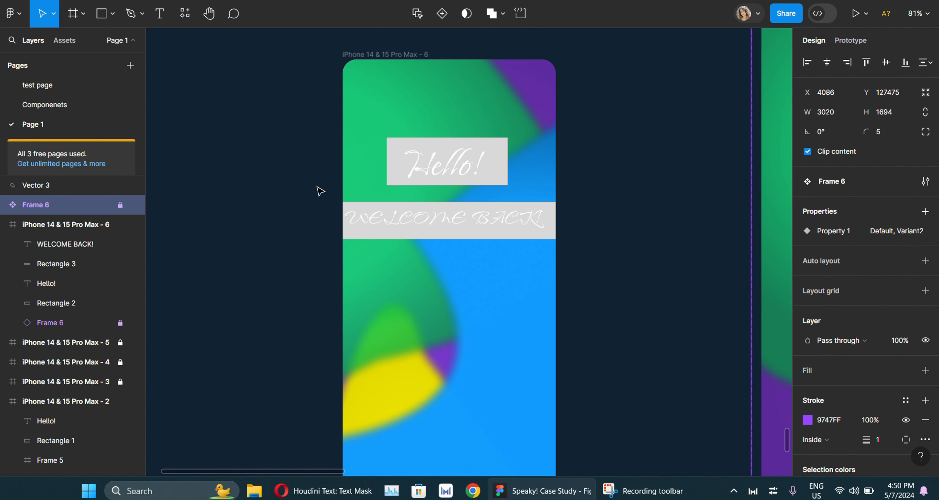
left_click(431, 167)
left_click(414, 163)
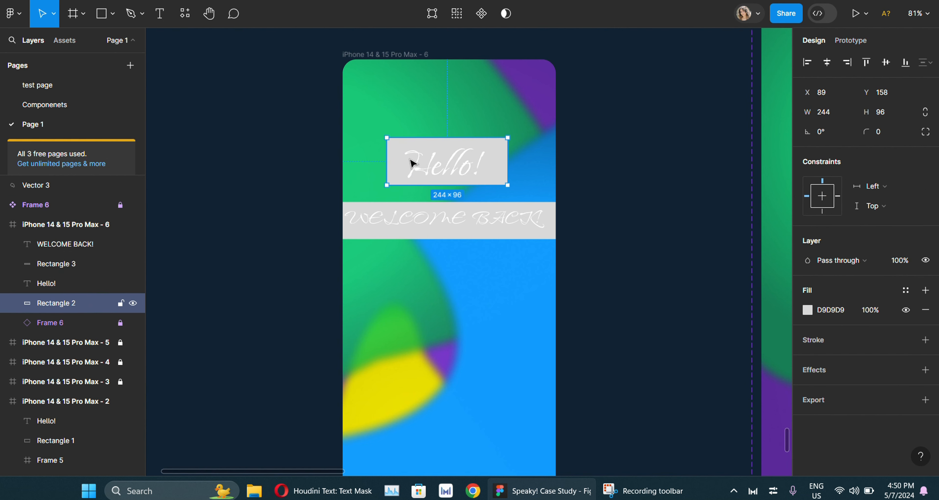
left_click(411, 163)
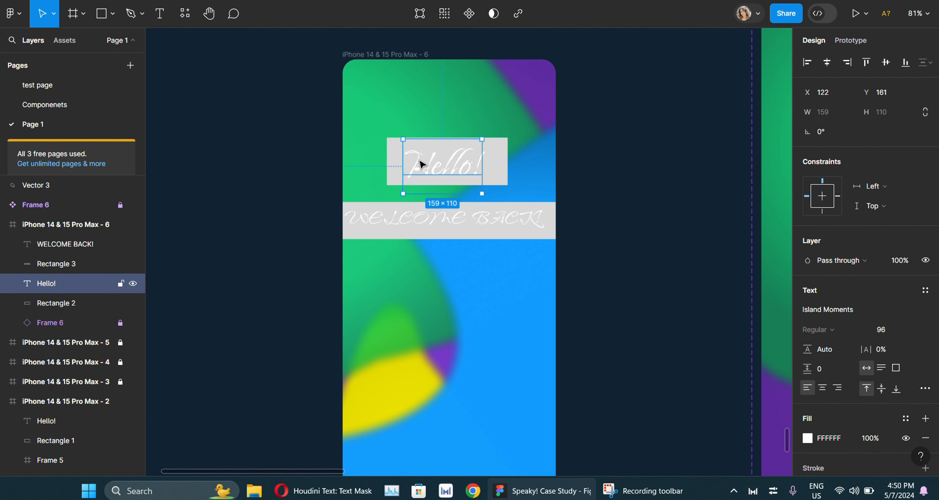
left_click(507, 162)
left_click_drag(375, 130, 547, 241)
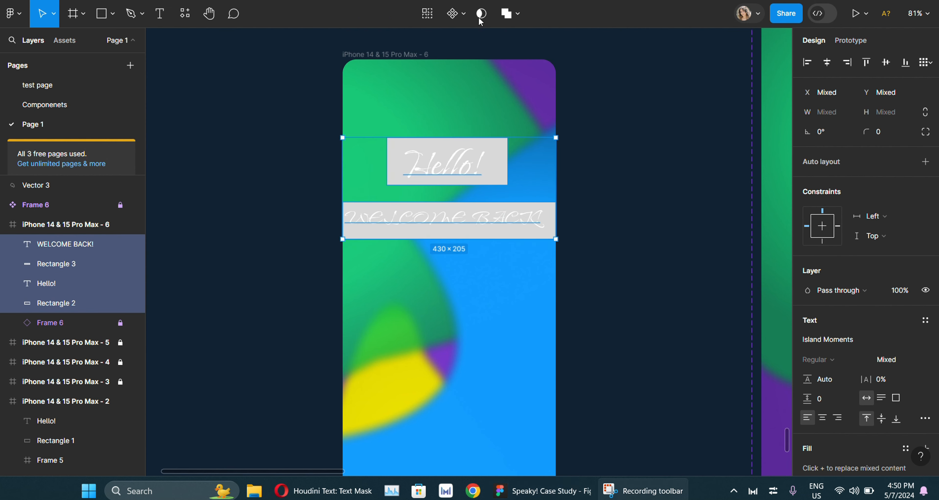
left_click(623, 132)
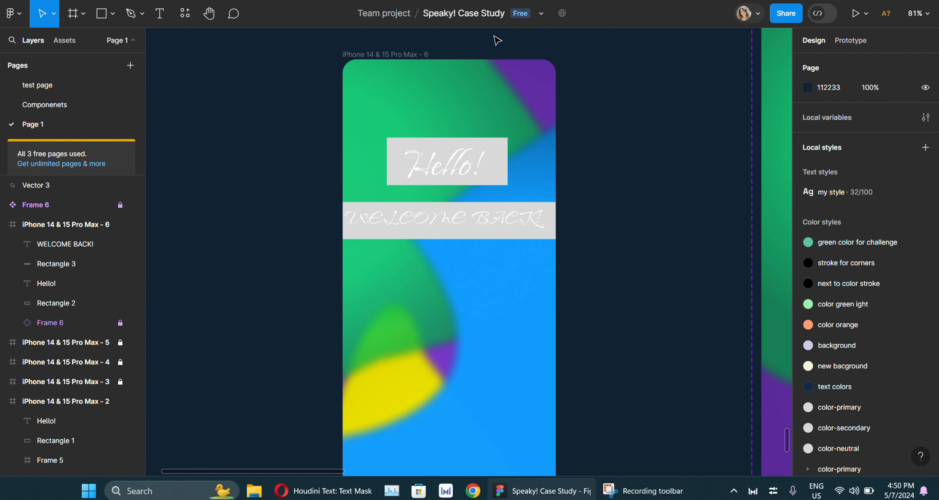
- Mask the "Hello!" text with Rectangle 2 and the "WELCOME BACK!" text with Rectangle 3
left_click(428, 167)
left_click_drag(379, 130, 512, 190)
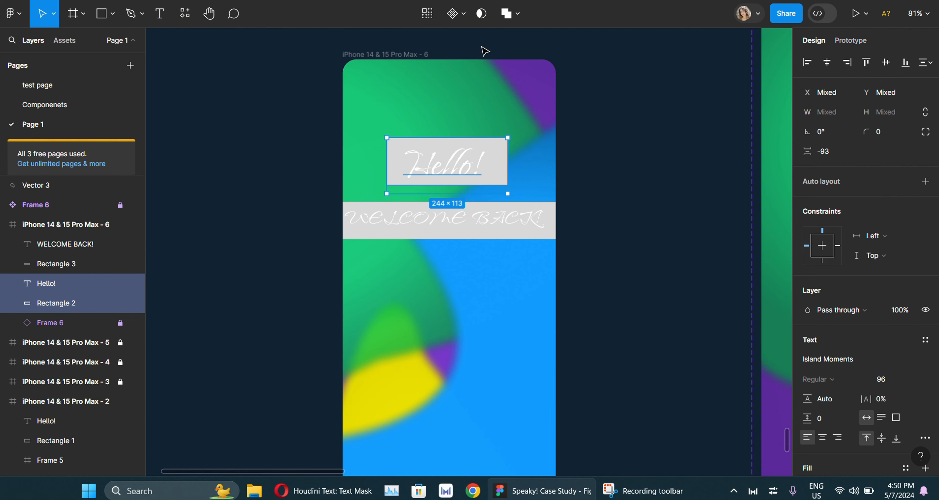
left_click(481, 13)
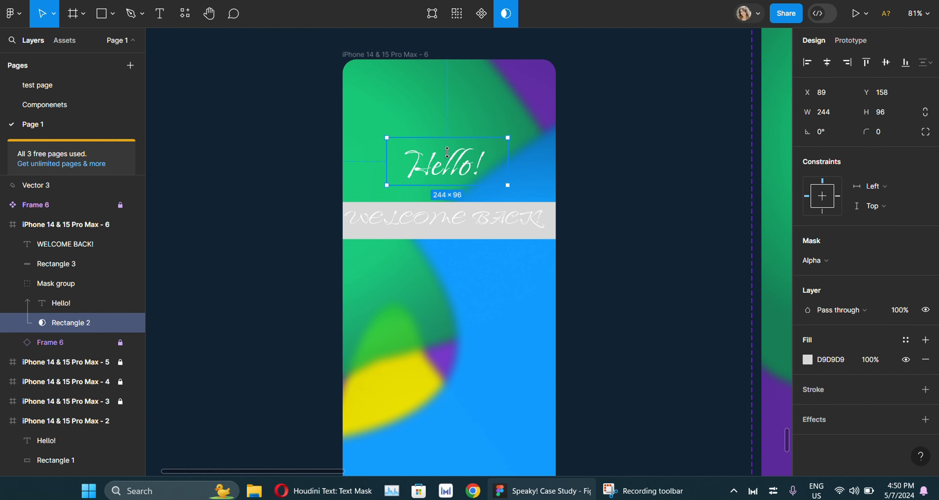
left_click(401, 216)
left_click_drag(343, 195, 565, 235)
left_click(480, 22)
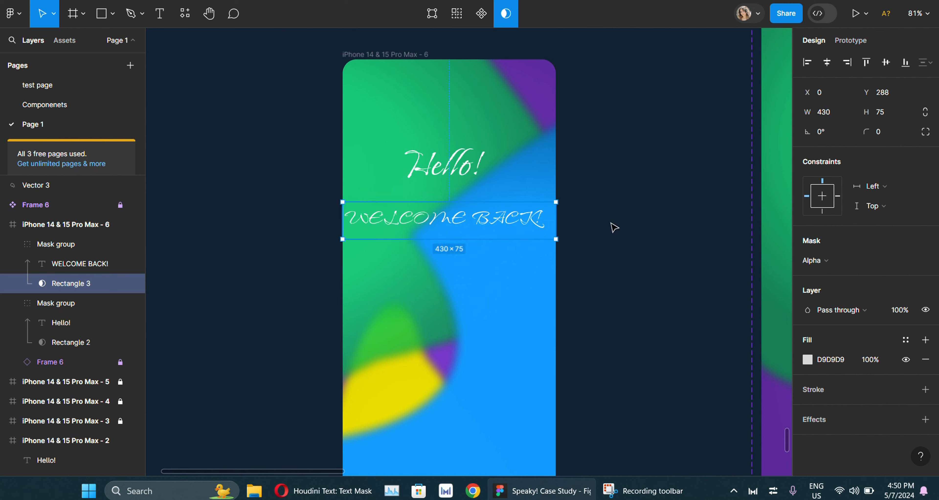
key("Escape")
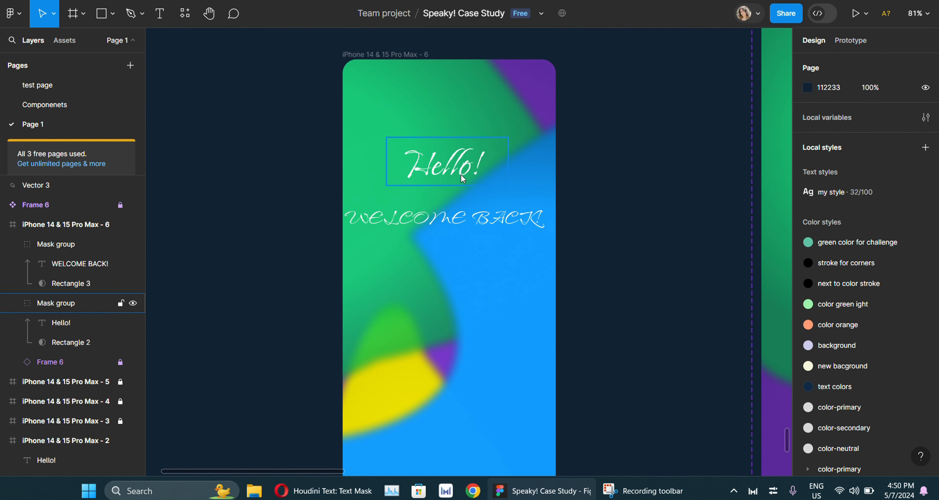
left_click(468, 183)
left_click(474, 219)
left_click(472, 162)
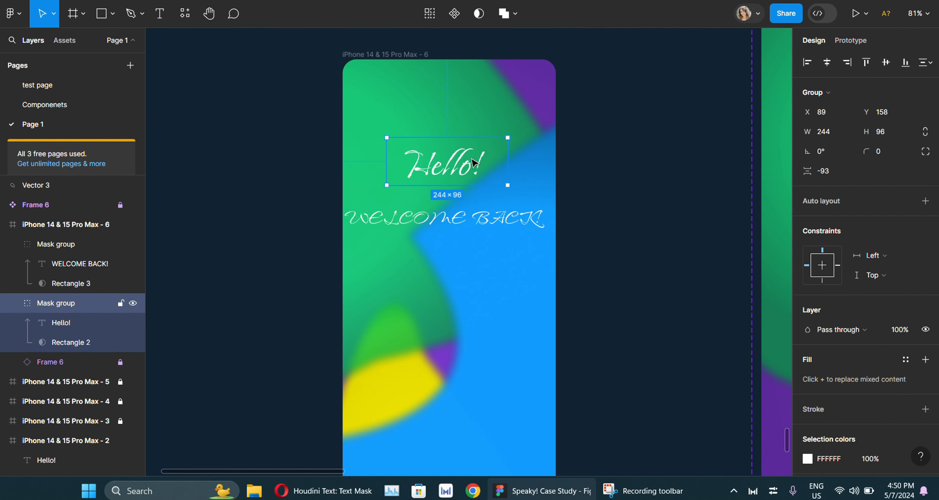
left_click(489, 215, "shift")
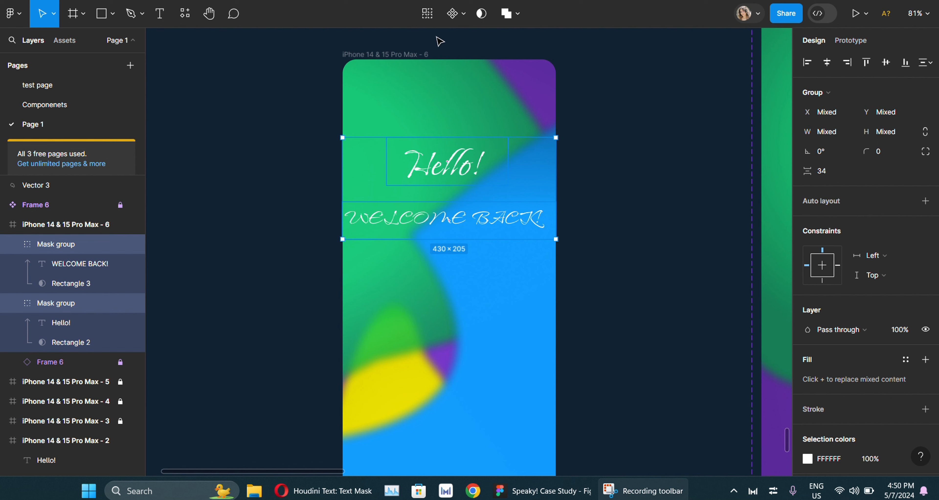
left_click(427, 20)
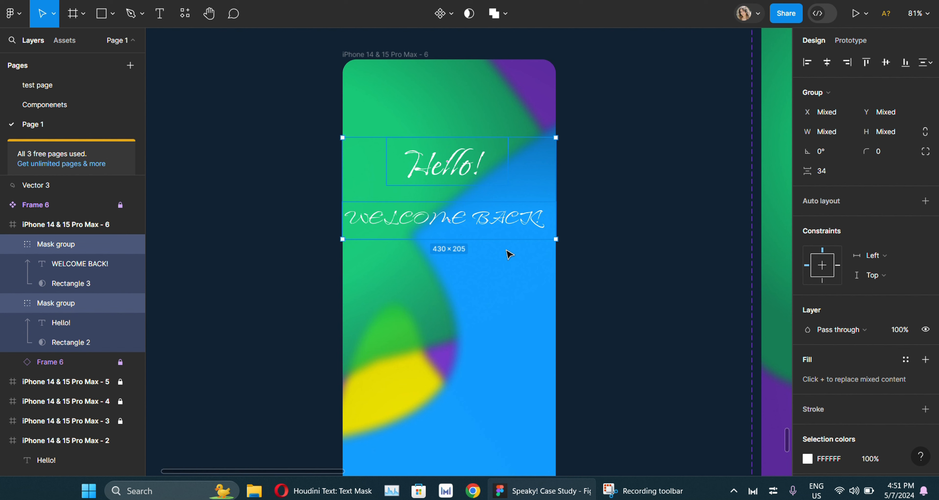
left_click(637, 219)
left_click(445, 164)
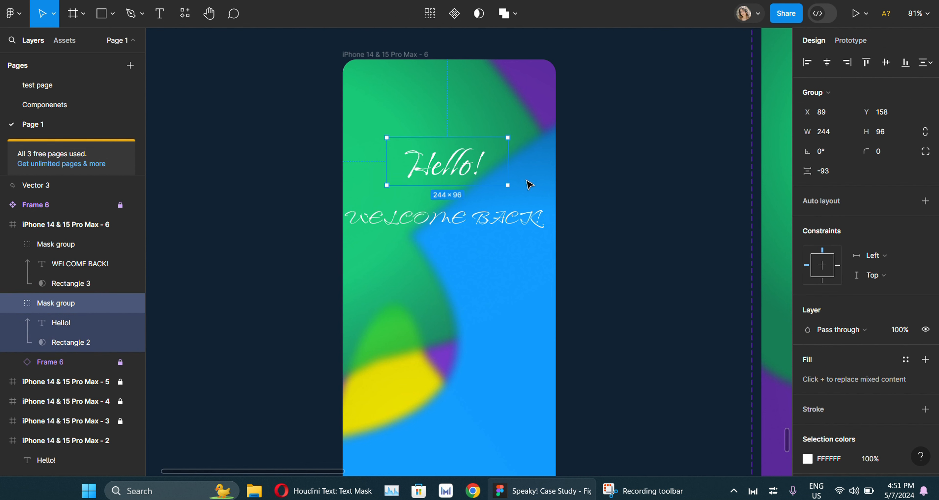
key("Escape")
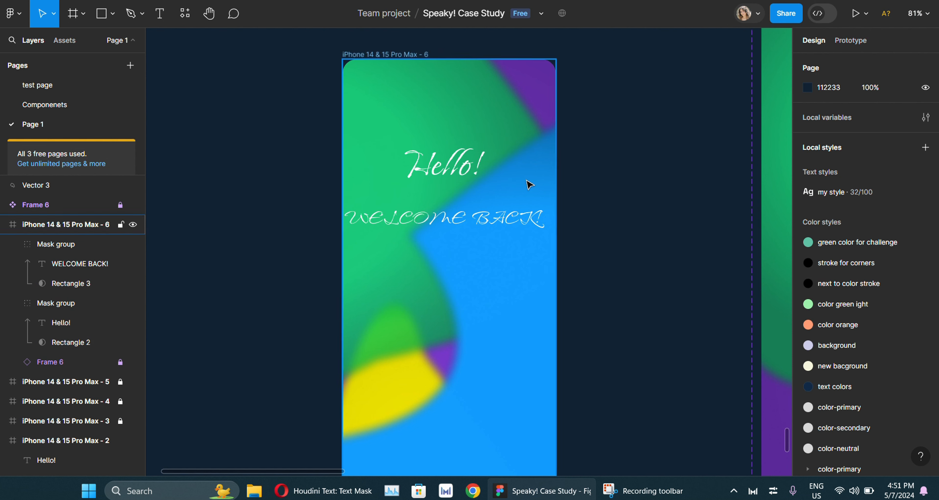
key("ctrl+a")
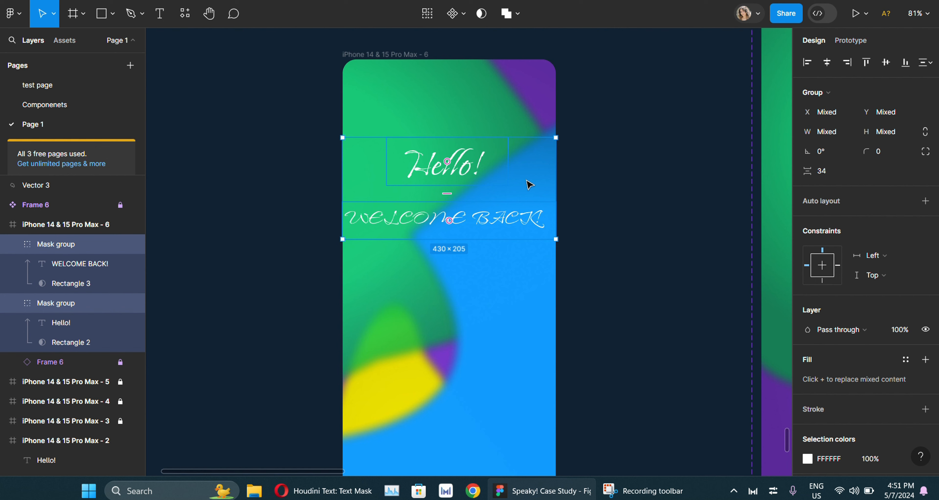
key("Tab")
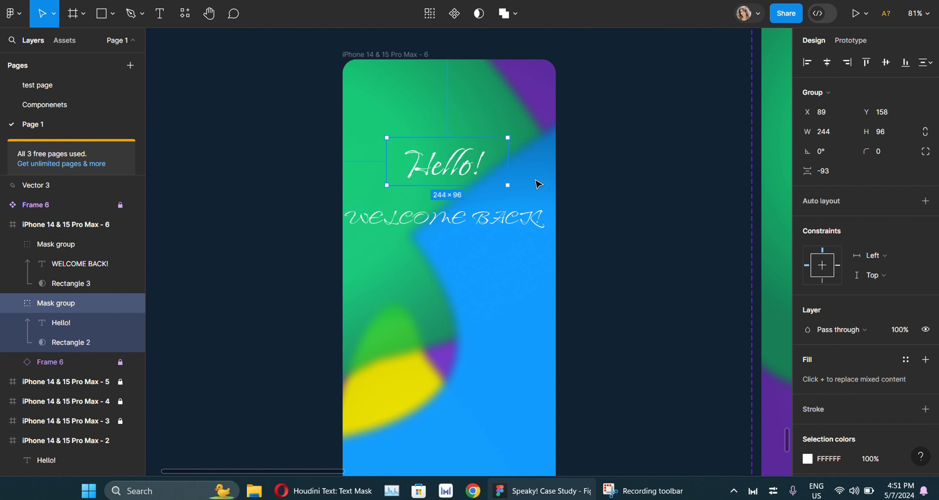
left_click(594, 179)
left_click(442, 172)
left_click(445, 219, "shift")
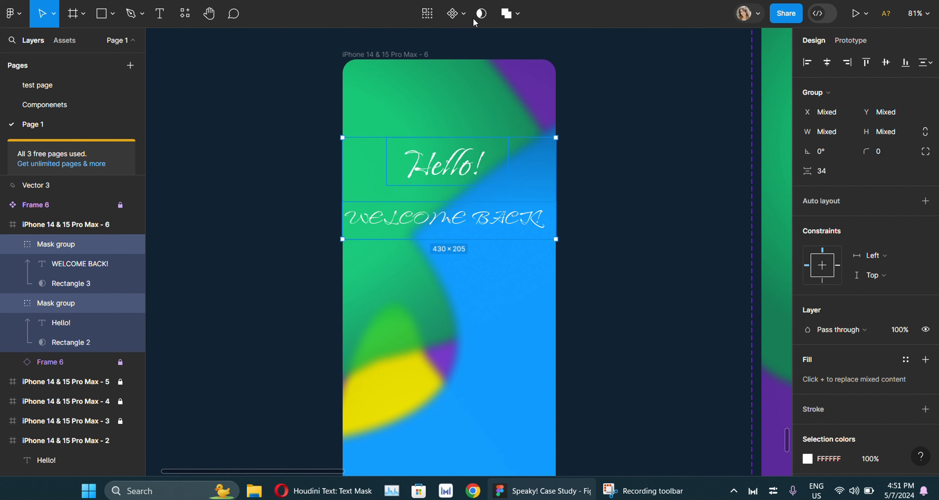
left_click(618, 266)
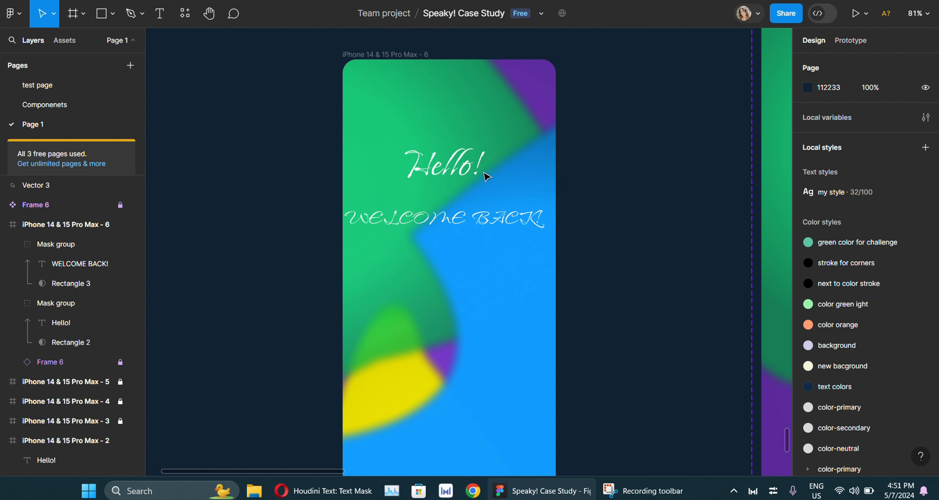
- Move the "Hello!" mask group to X 93, centring it horizontally in the phone frame
left_click(472, 164)
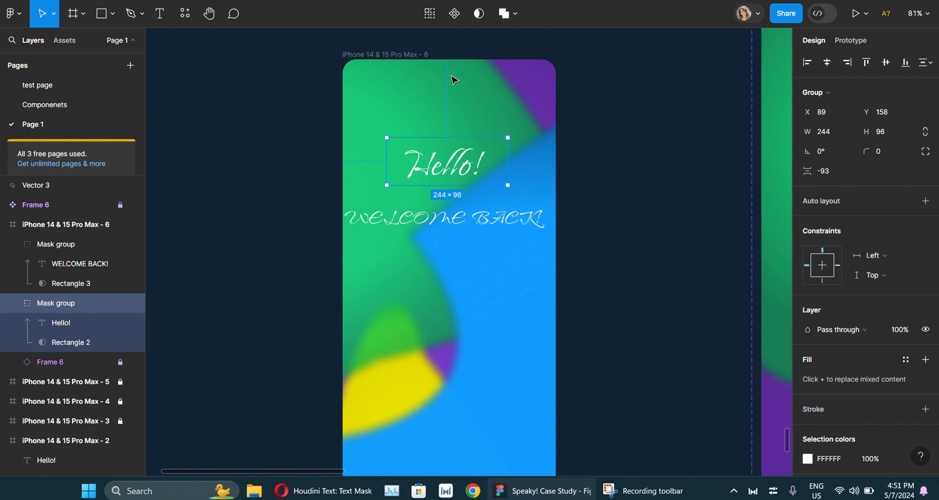
left_click(521, 230)
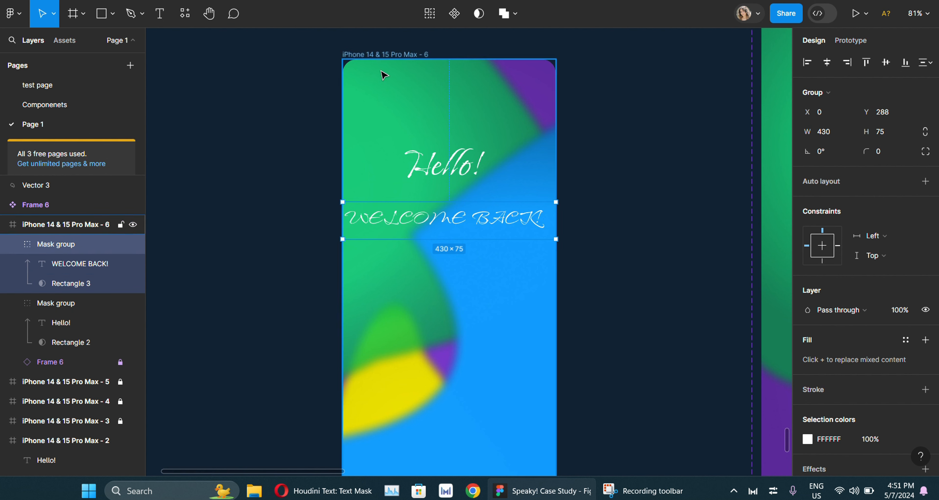
left_click(441, 166)
left_click_drag(453, 162, 457, 162)
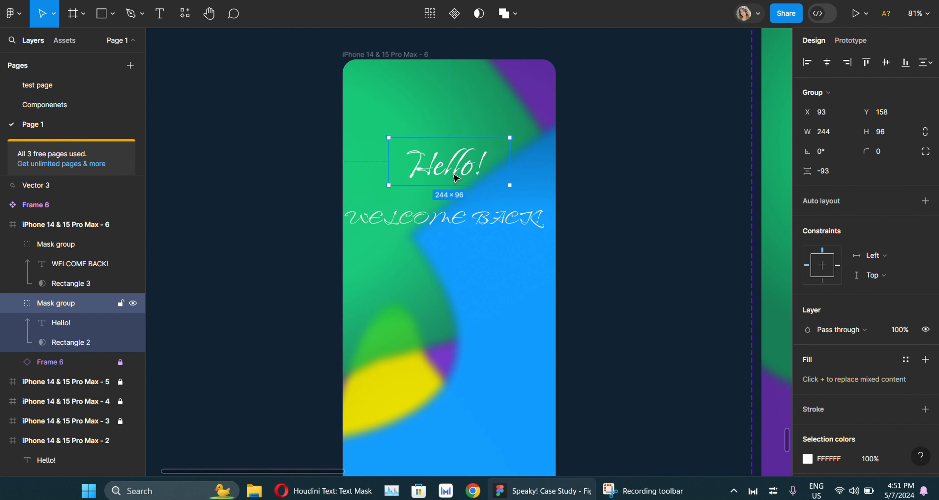
- Combine the two mask groups into one component and add two variants to it
left_click(474, 221, "shift")
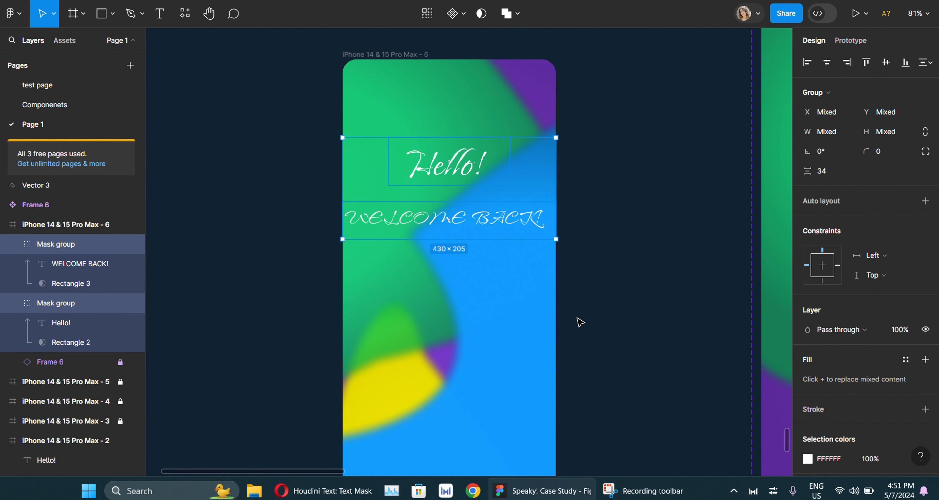
key("ctrl+alt+k")
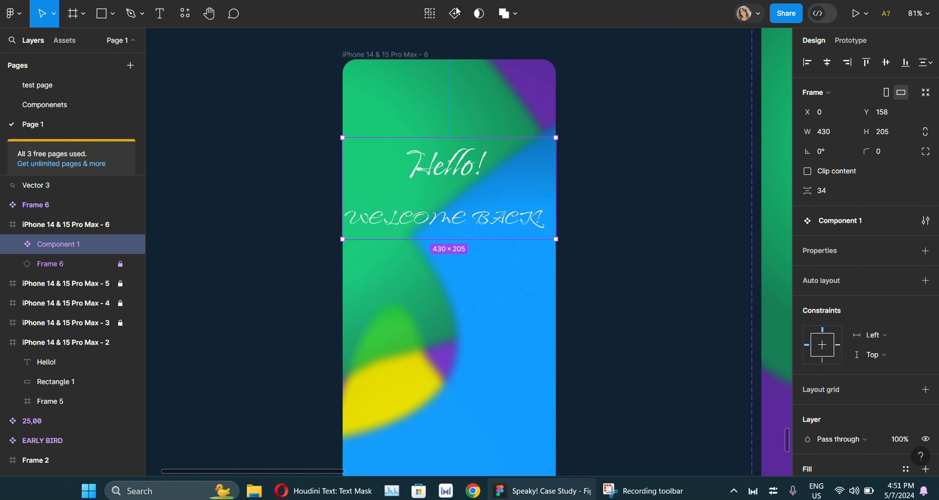
left_click(456, 21)
left_click(449, 372)
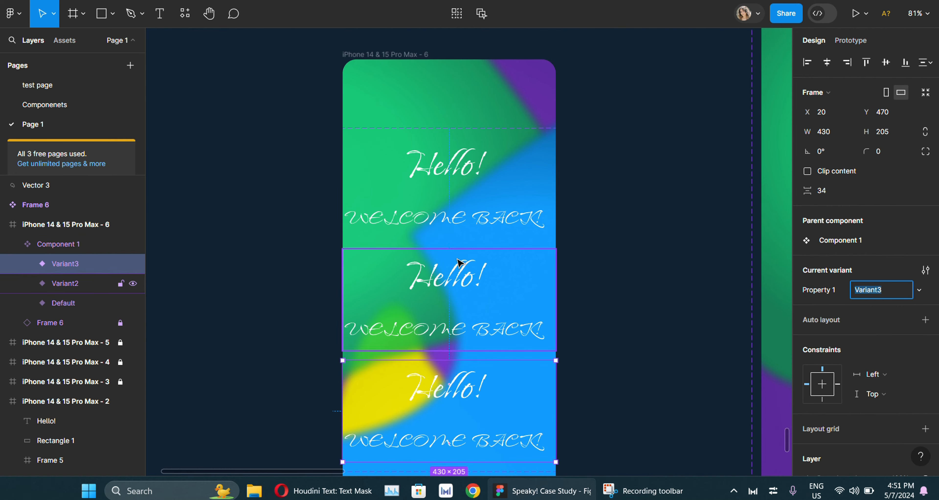
- Move the three-variant component set out of the phone frame and place it beside the frame at X 2730, Y 127885
left_click_drag(270, 157, 193, 138)
scroll(241, 262, "down", 2)
scroll(240, 262, "down", 1)
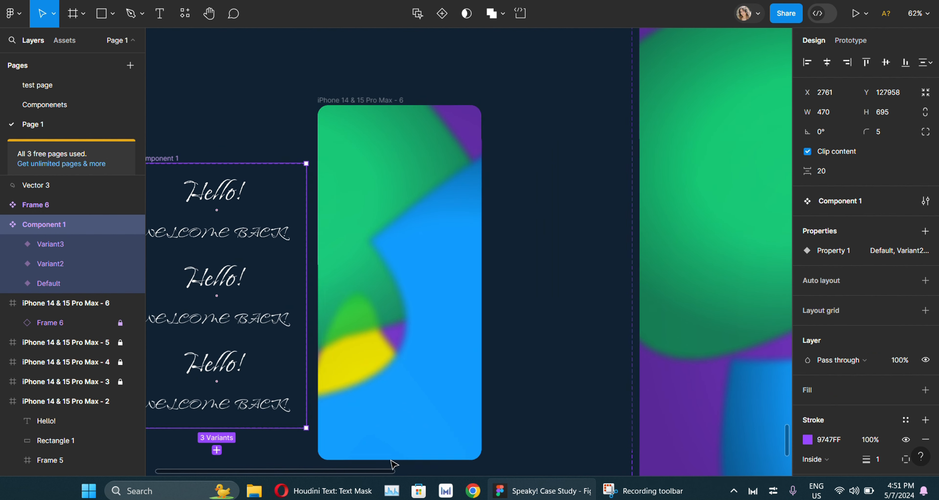
left_click_drag(396, 472, 353, 471)
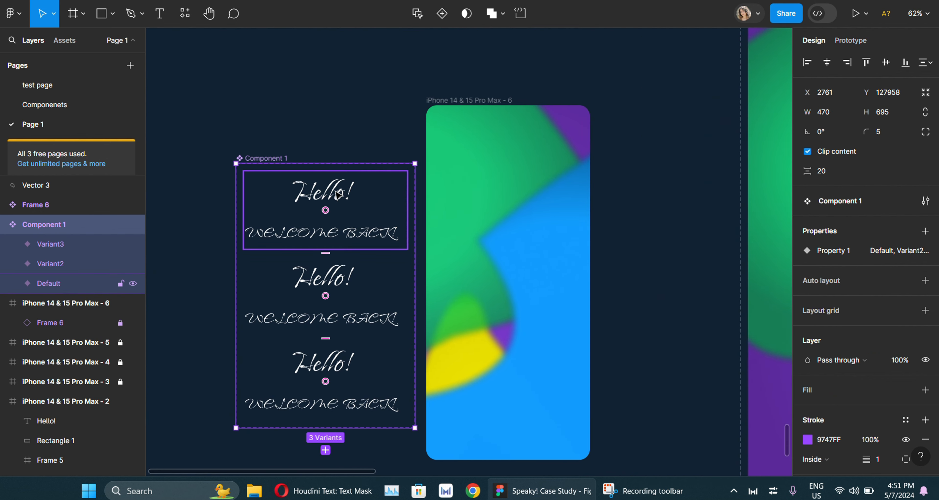
left_click(350, 155)
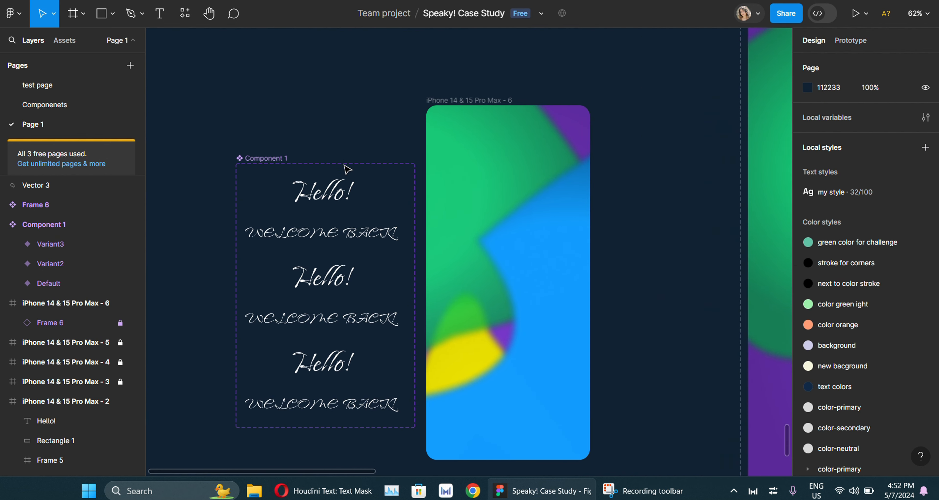
left_click(277, 159)
left_click_drag(275, 160, 264, 133)
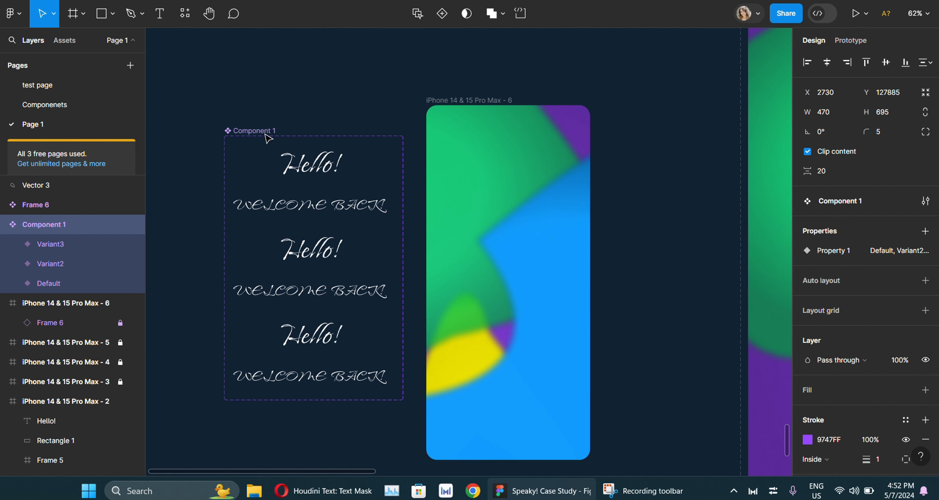
- In the Default variant, move the "Hello!" and "WELCOME BACK!" texts down out of their masks so both are hidden
left_click(313, 173)
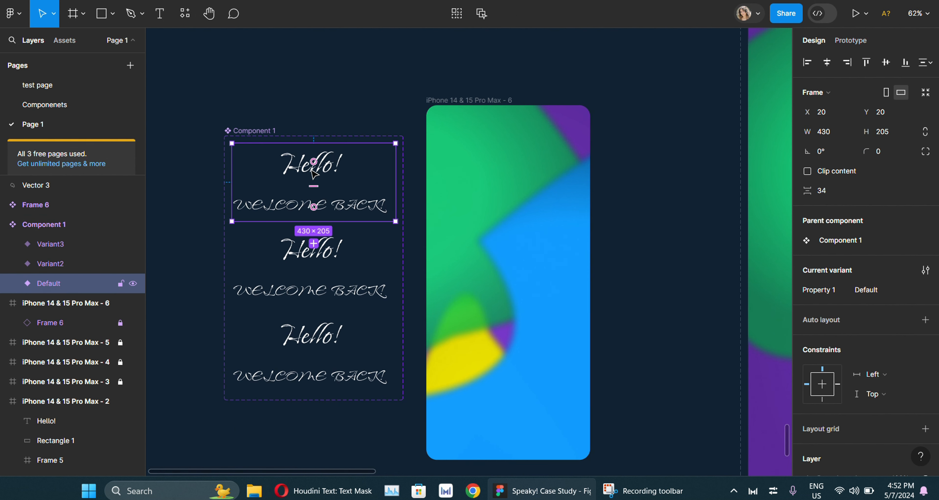
double_click(312, 175)
left_click_drag(312, 169, 320, 206)
left_click(368, 207)
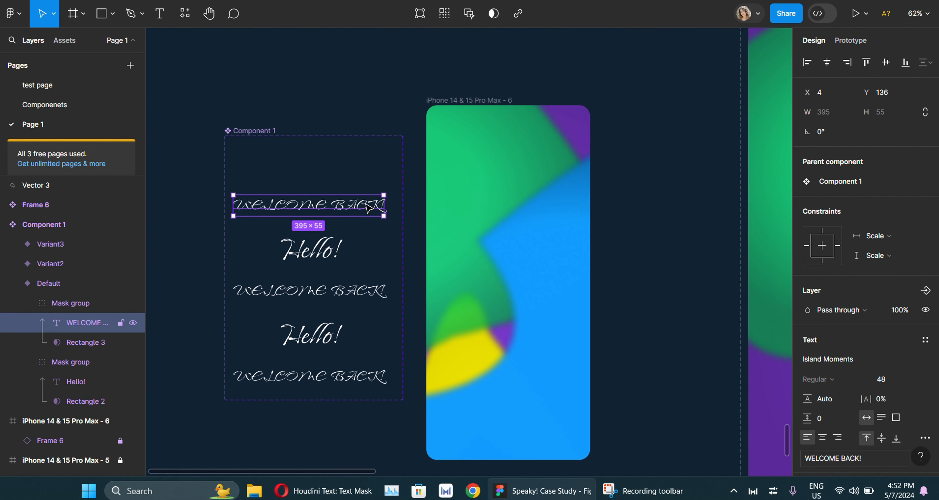
scroll(346, 207, "up", 1)
scroll(328, 207, "down", 2)
left_click_drag(326, 203, 317, 231)
- In Variant2, move the "WELCOME BACK!" text down out of its mask to X 0, Y 228
left_click(329, 293)
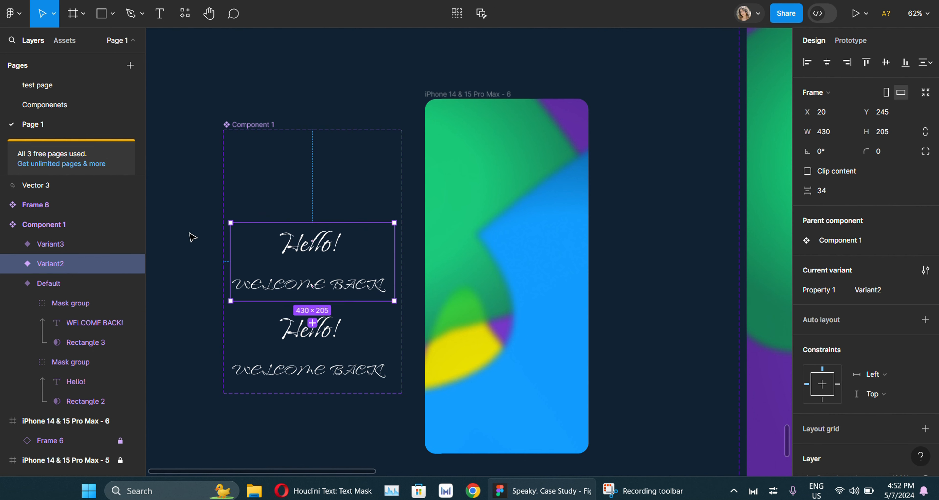
left_click(193, 239)
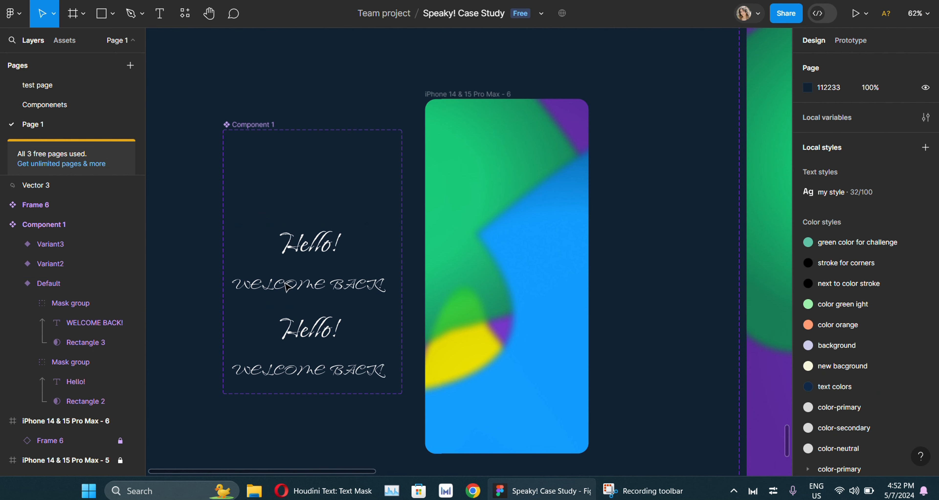
double_click(368, 292)
double_click(366, 291)
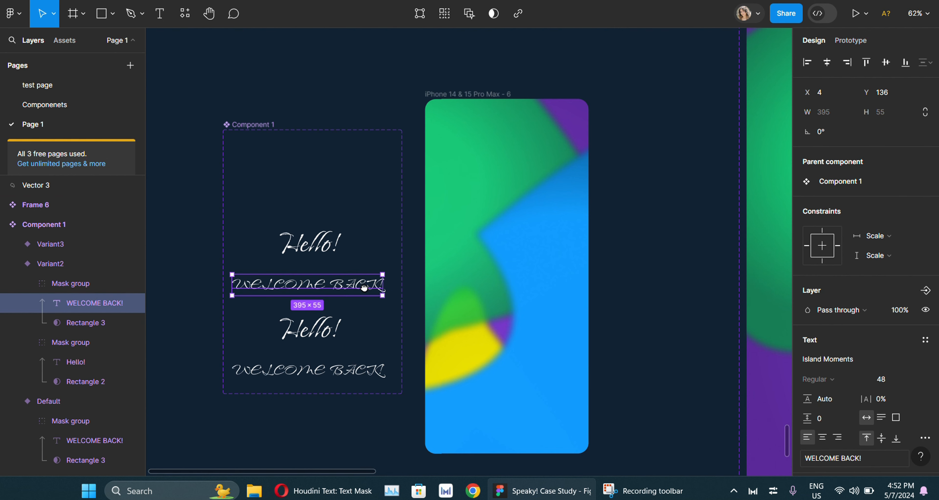
left_click_drag(364, 288, 352, 325)
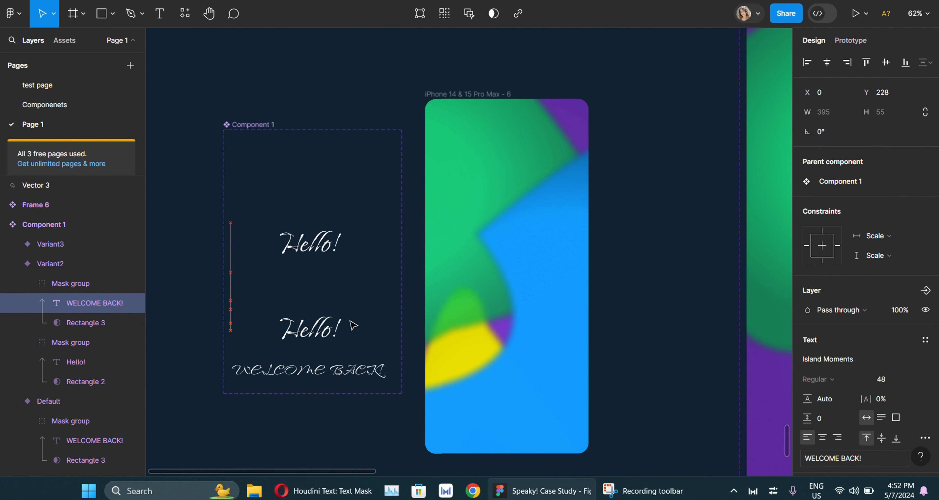
left_click(195, 231)
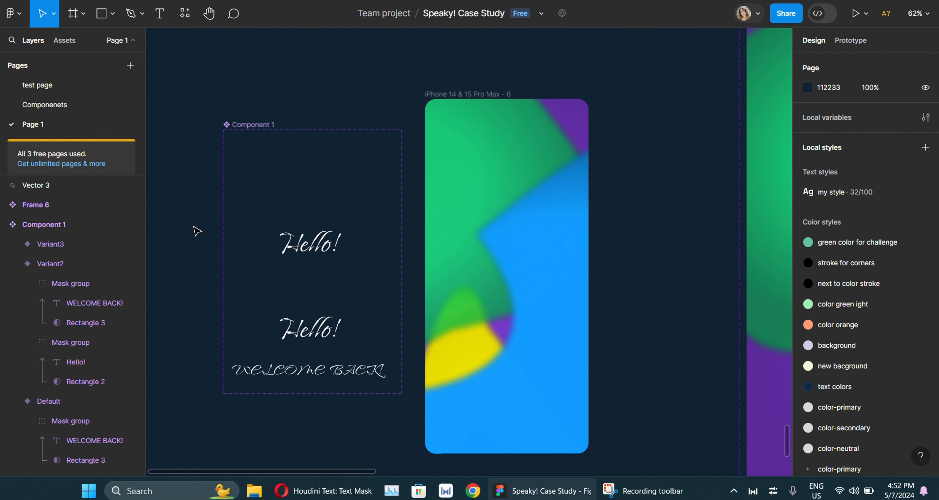
left_click(311, 216)
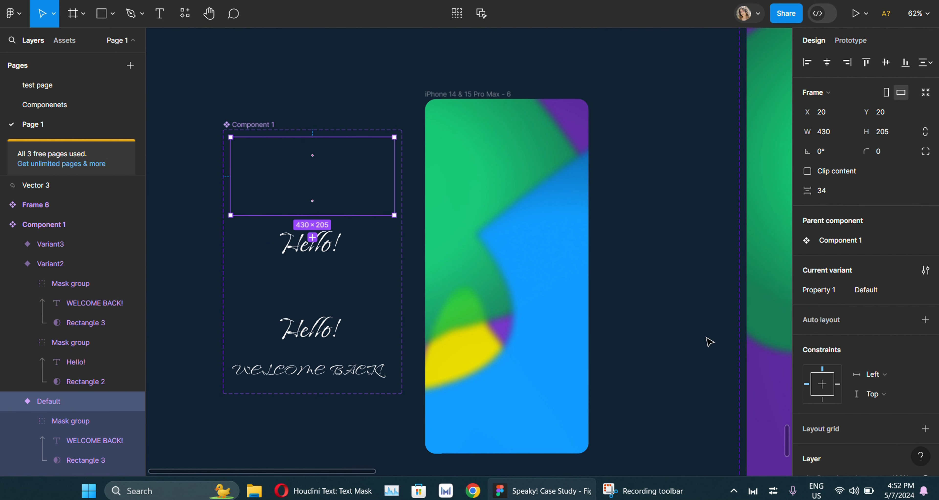
- Link the Default variant to Variant2 with an After delay interaction of 5000 ms, using Smart animate
key("shift+e")
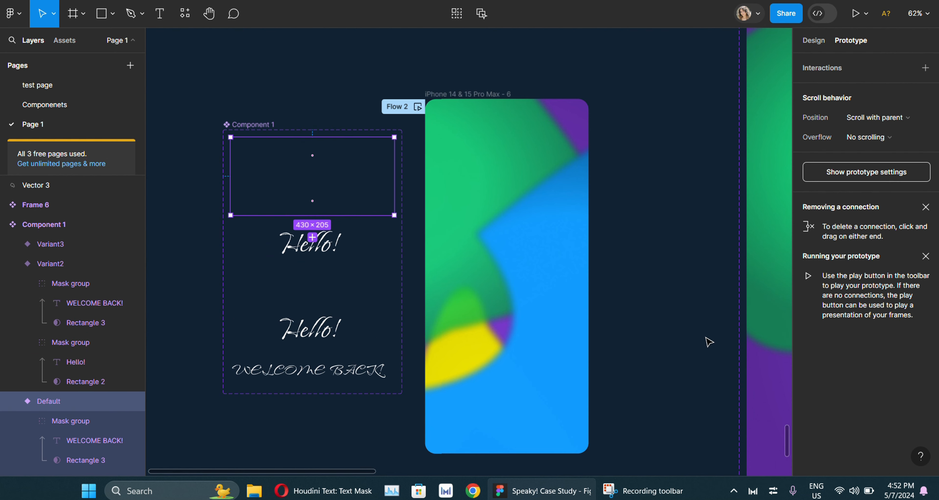
left_click_drag(312, 237, 312, 236)
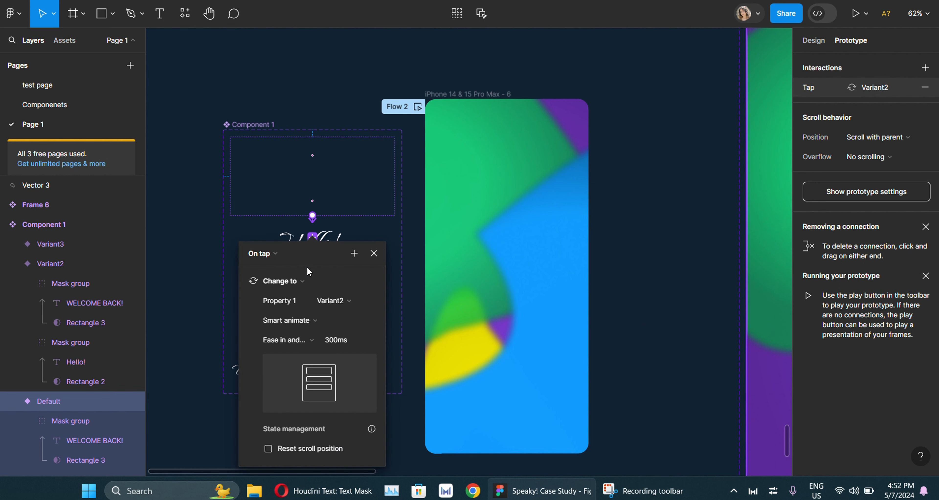
left_click(275, 251)
left_click(277, 407)
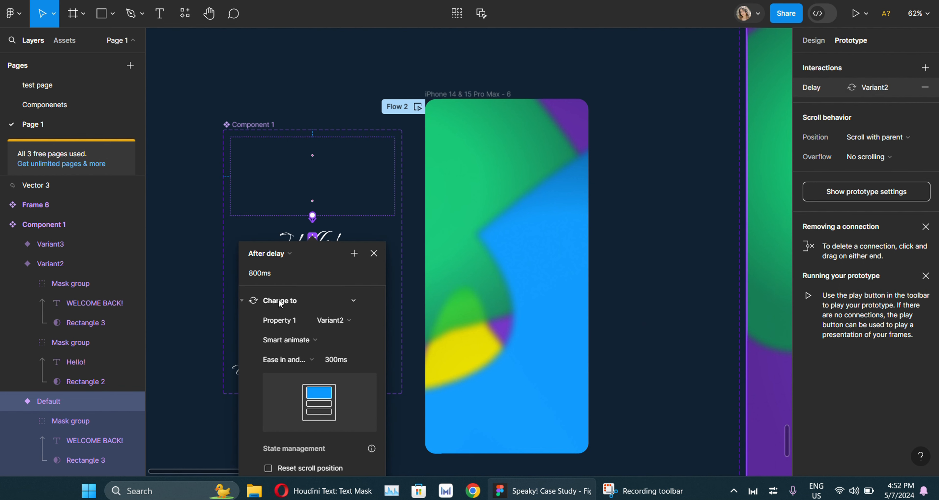
type("5000")
left_click(295, 340)
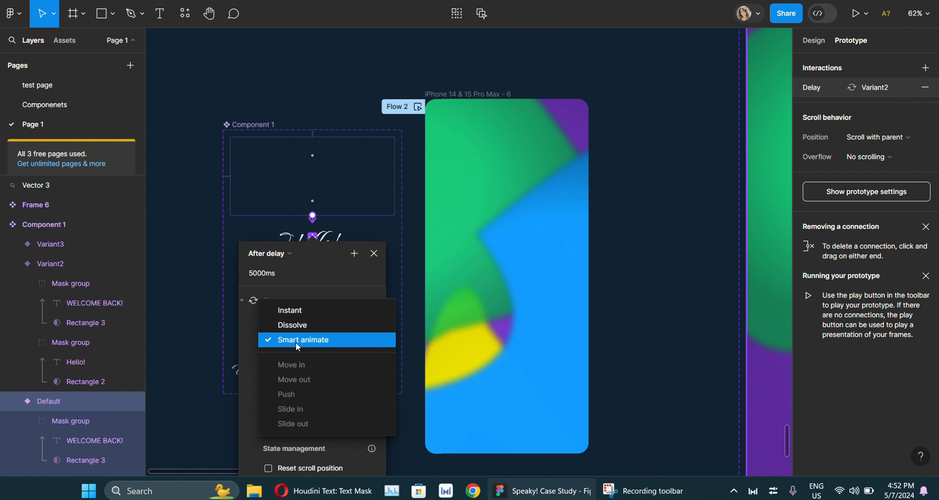
left_click(295, 343)
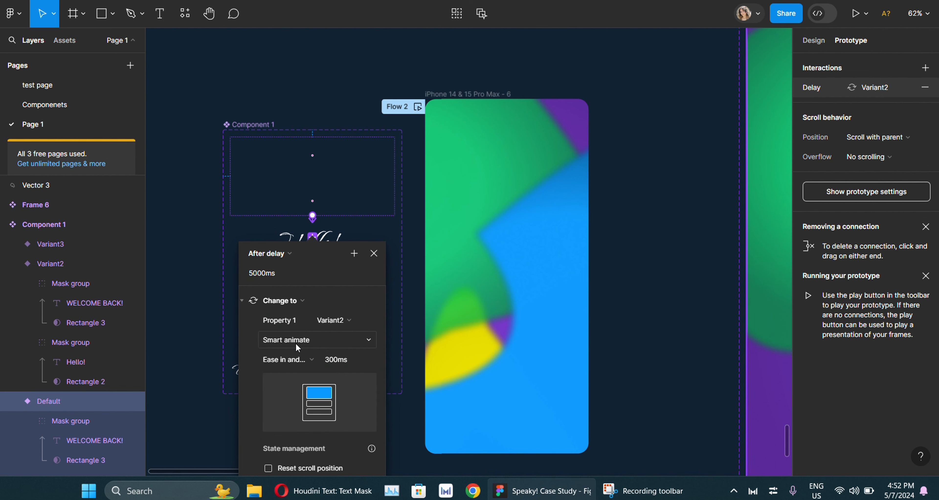
left_click(297, 359)
left_click(298, 359)
left_click(185, 265)
- Link Variant2 to Variant3 with an After delay interaction of 5000 ms
left_click(313, 302)
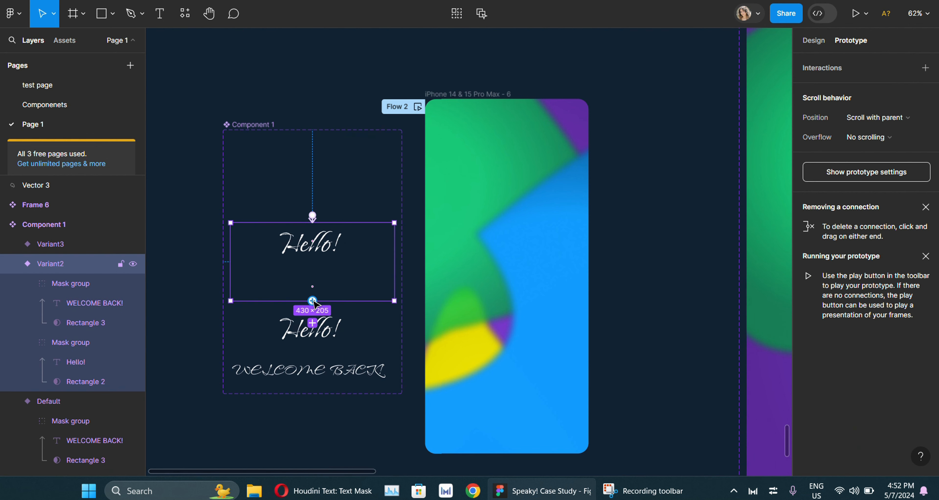
left_click_drag(313, 303, 312, 315)
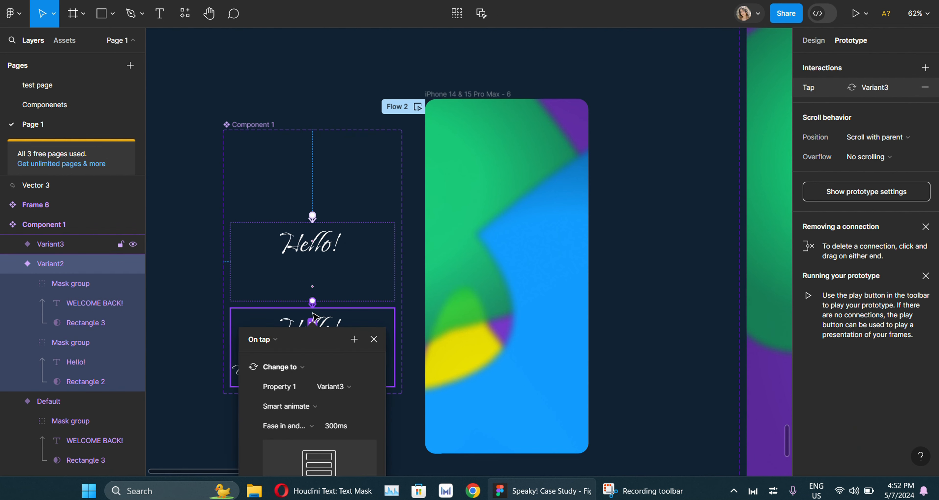
left_click(271, 337)
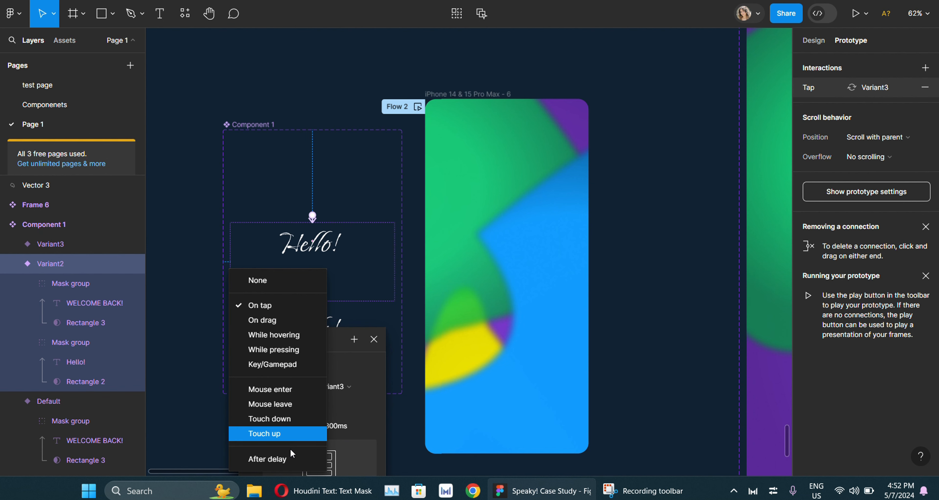
left_click(288, 459)
left_click(269, 360)
type("5")
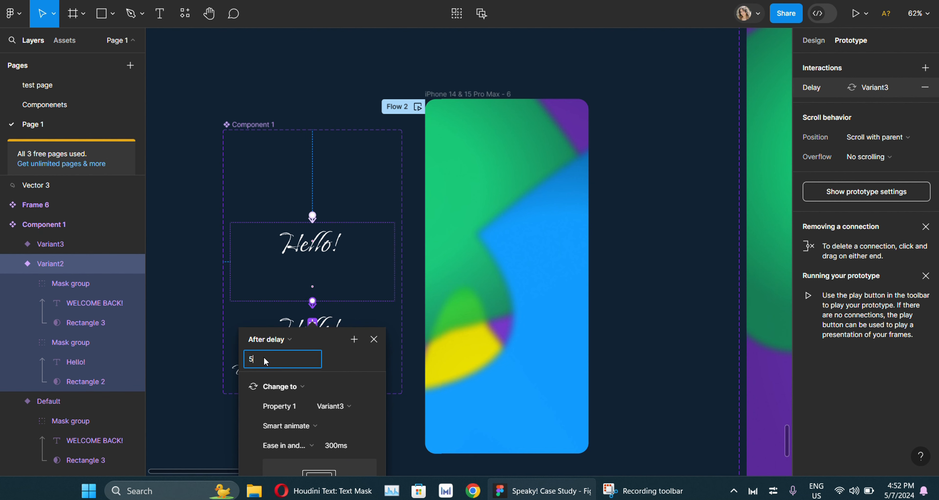
type("000")
key("Return")
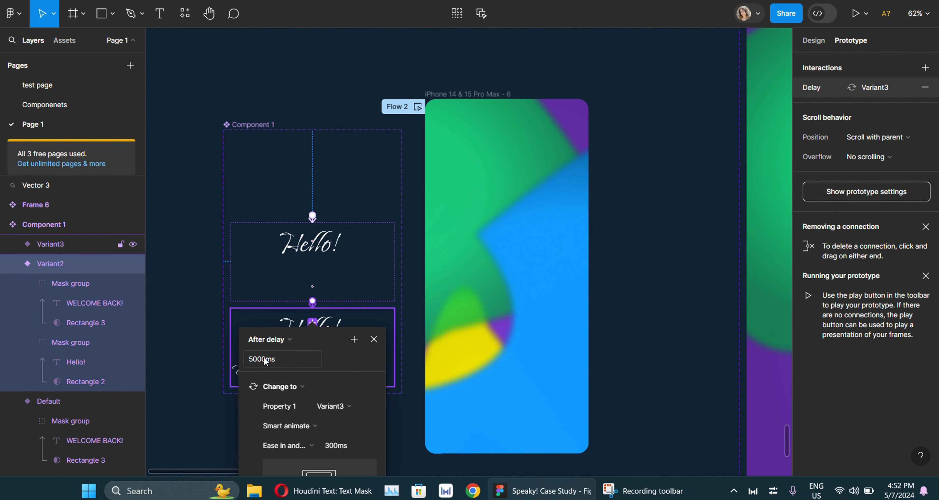
left_click(189, 260)
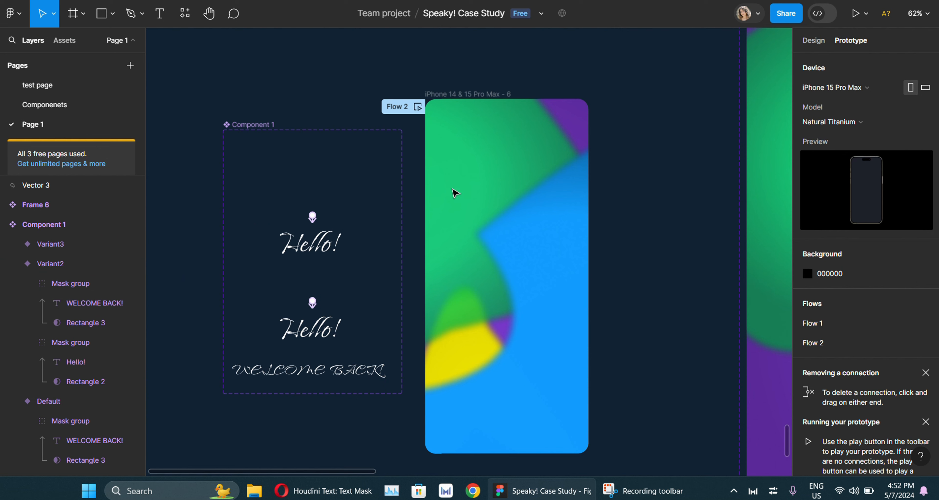
- Place an instance of Component 1 from the local components in the upper part of the iPhone 14 & 15 Pro Max - 6 frame
left_click(463, 109)
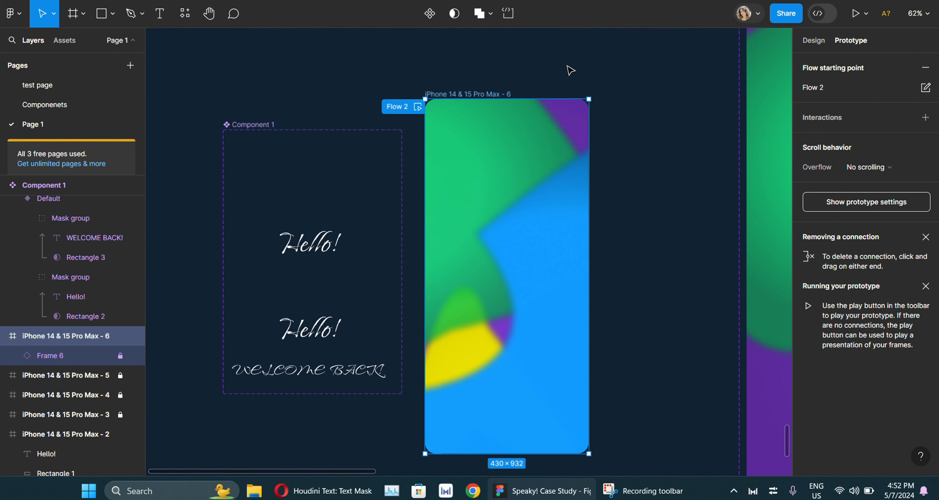
left_click(65, 40)
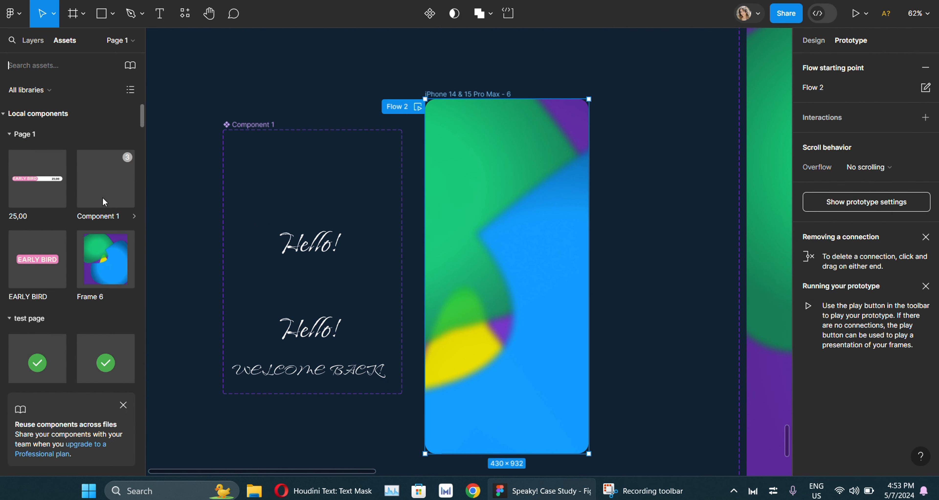
left_click(231, 202)
left_click_drag(512, 183, 494, 188)
left_click(682, 164)
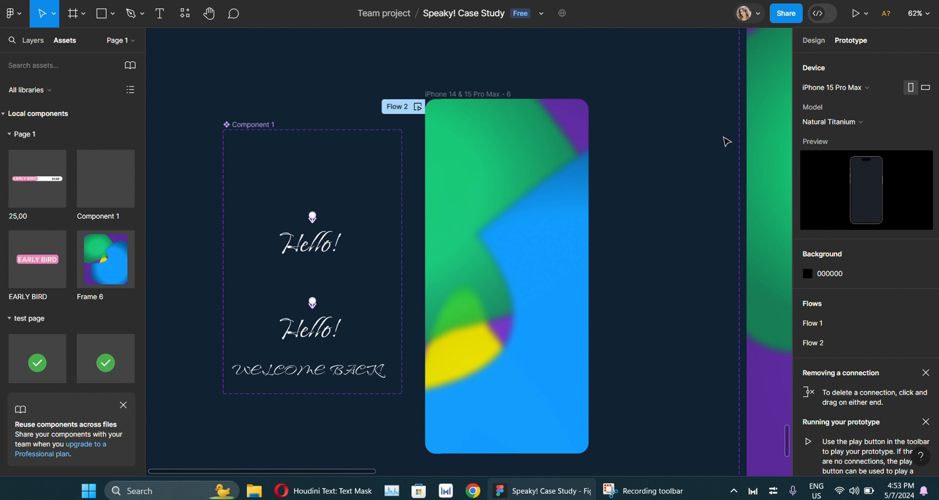
- Present the prototype starting from the iPhone 14 & 15 Pro Max - 6 frame
left_click(458, 107)
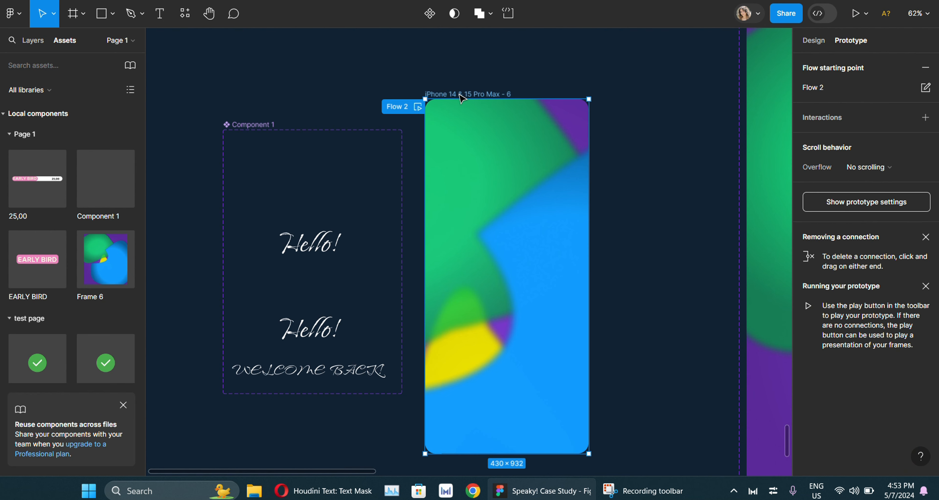
left_click(856, 13)
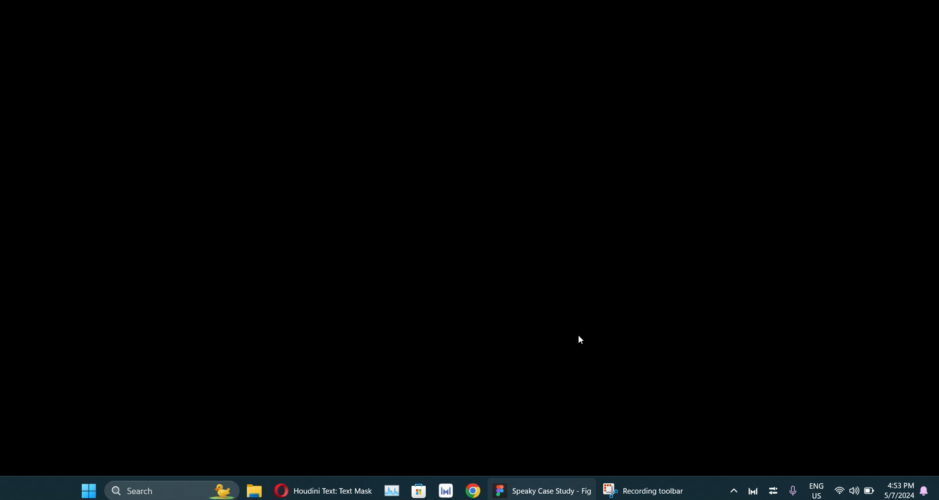